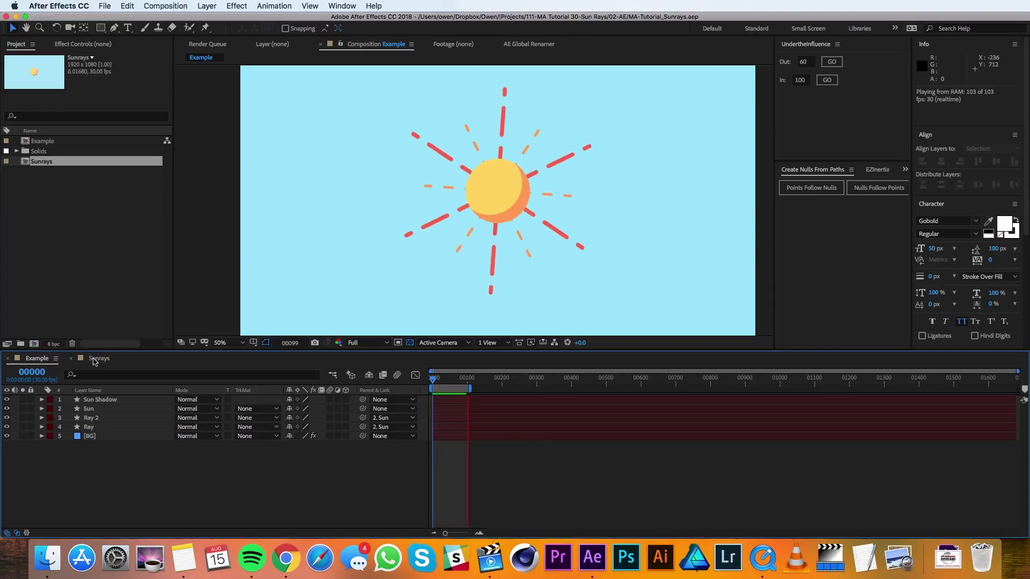
- Switch to the Sunrays composition and inspect its Sun and BG layers
left_click(96, 358)
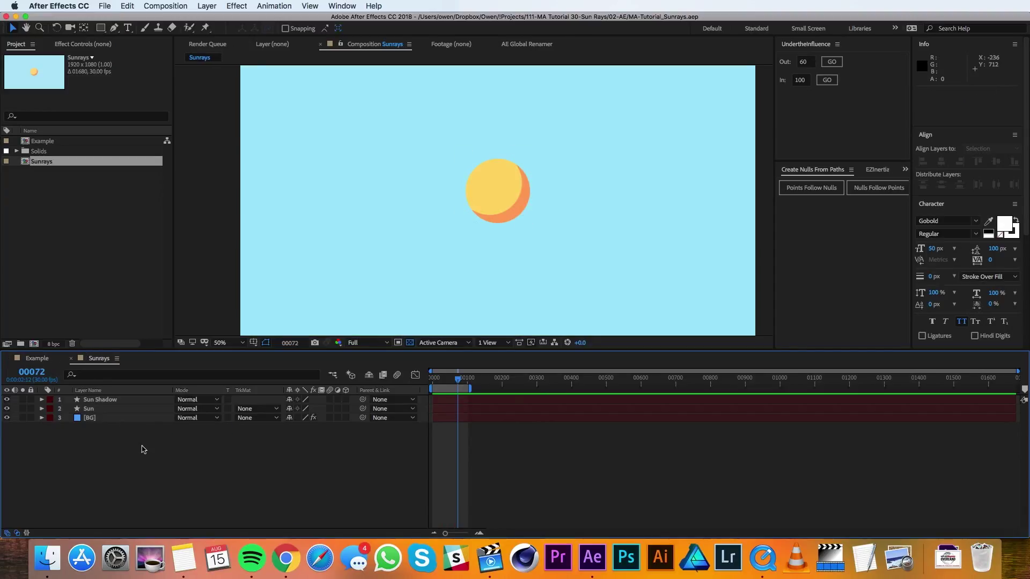
left_click(113, 409)
left_click(104, 420)
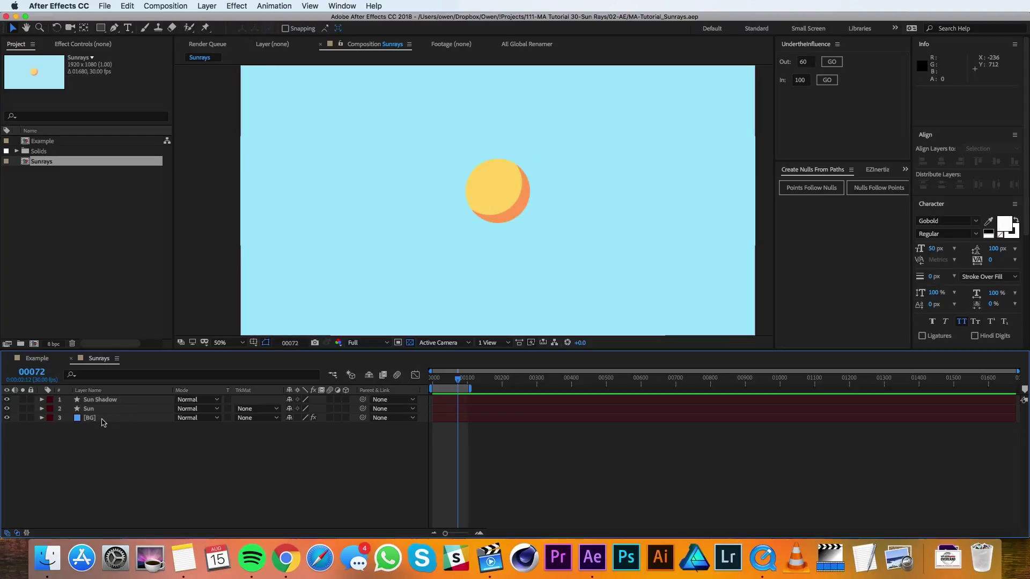
key("super+z")
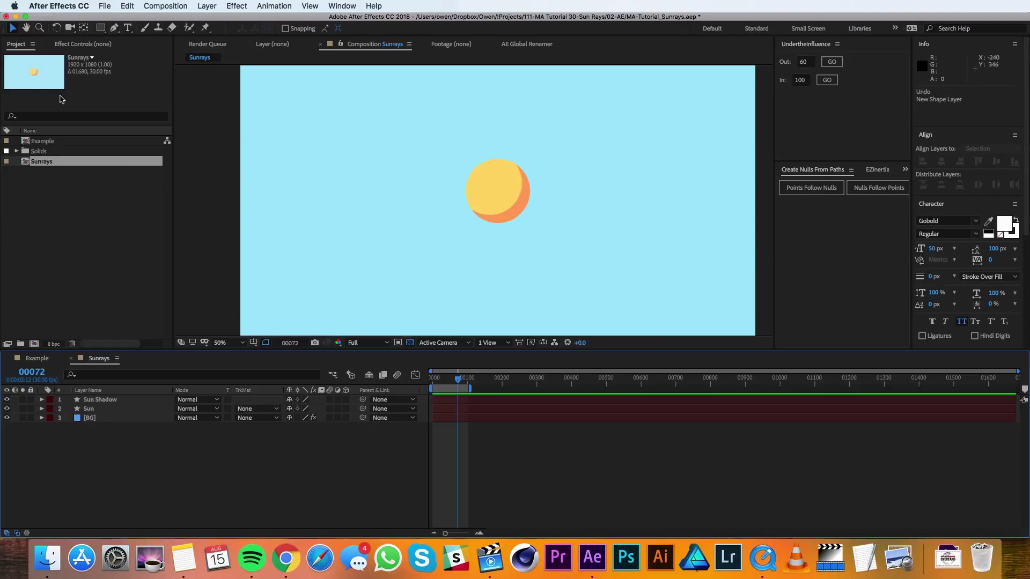
- Draw a Pen line from the sun's centre out to the right
left_click(114, 28)
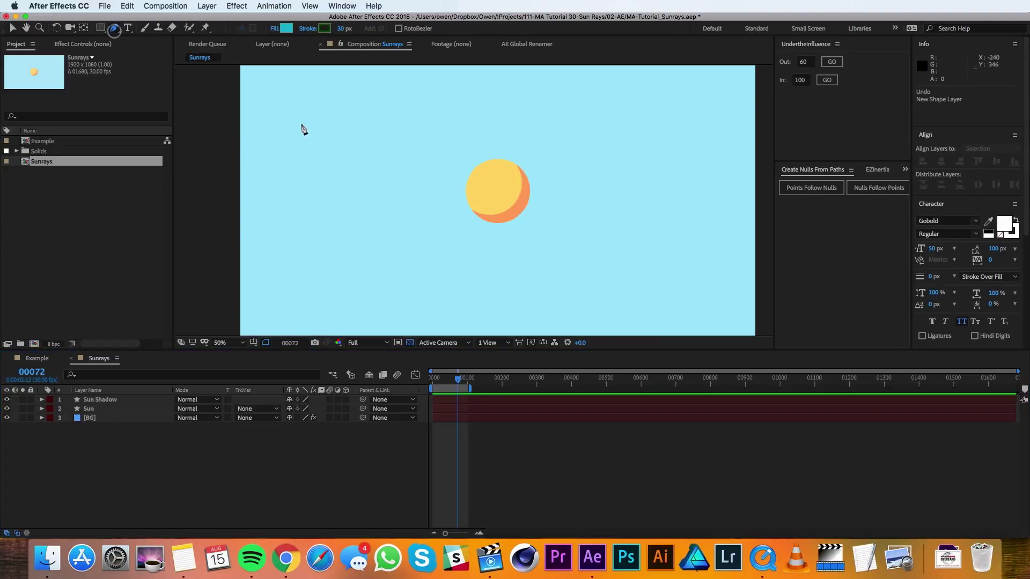
left_click(498, 191)
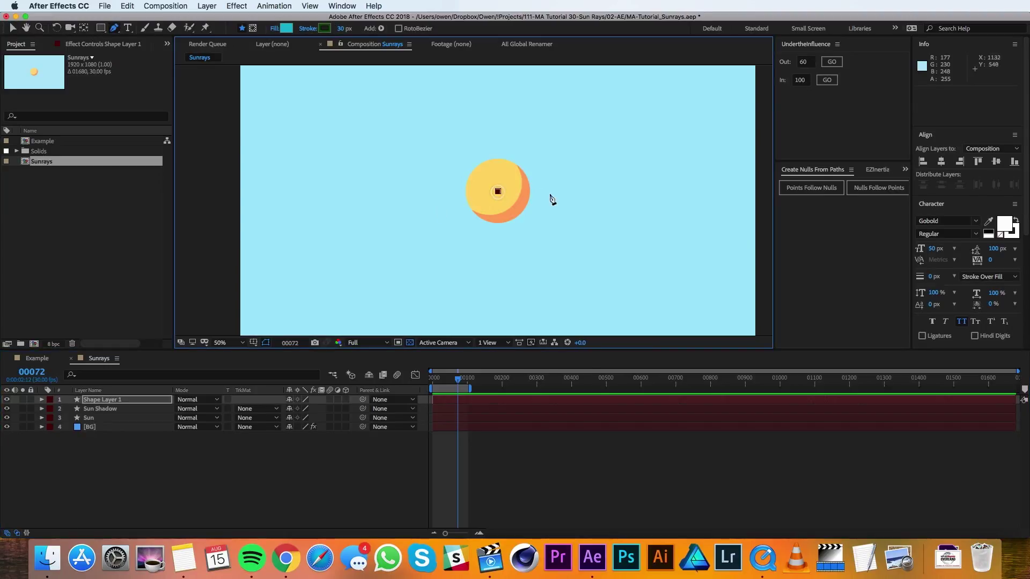
left_click(591, 190)
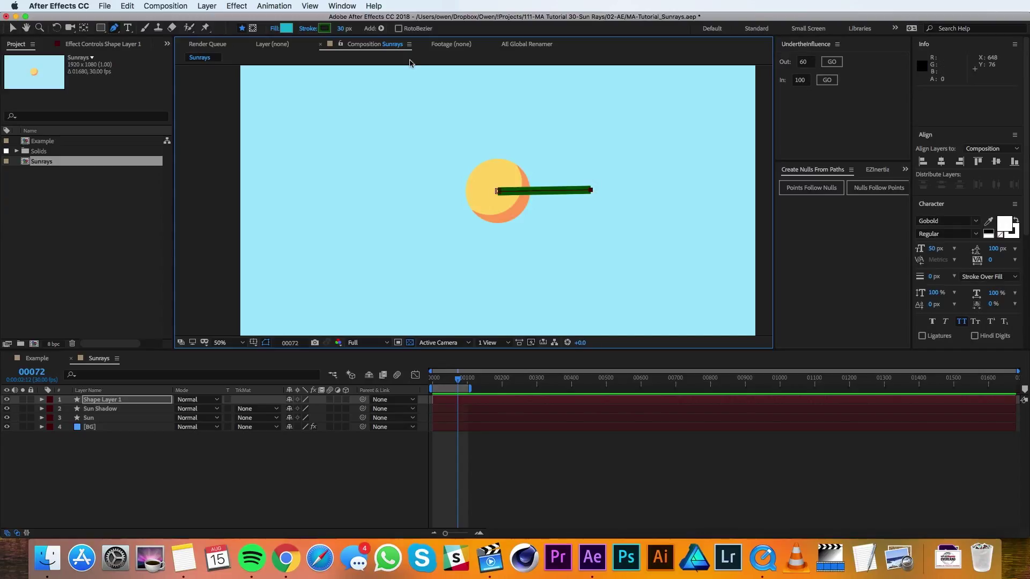
- Show the grid and drag the ray's end vertex further right to 720, 270
left_click(343, 6)
mouse_move(310, 5)
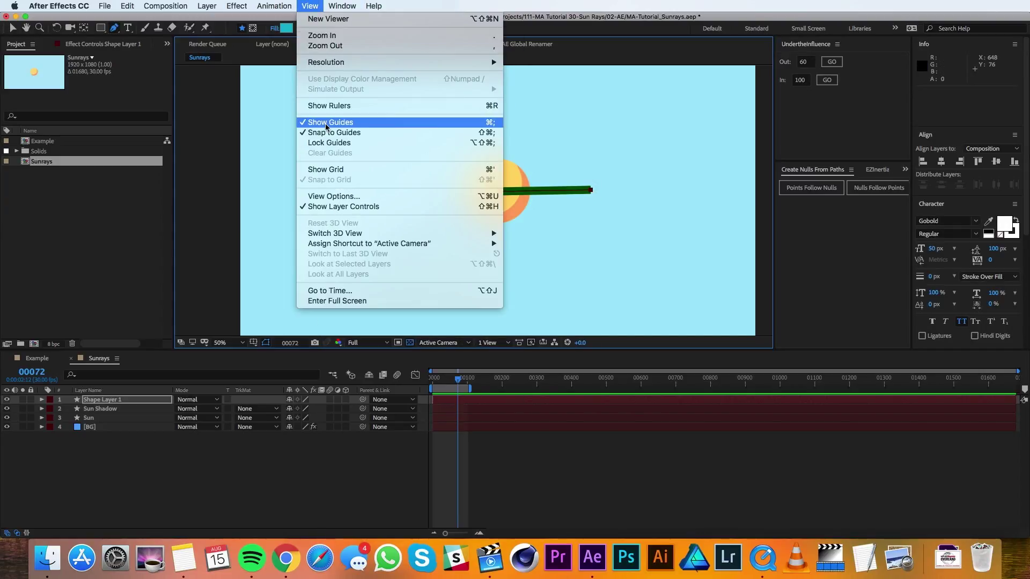
left_click(331, 169)
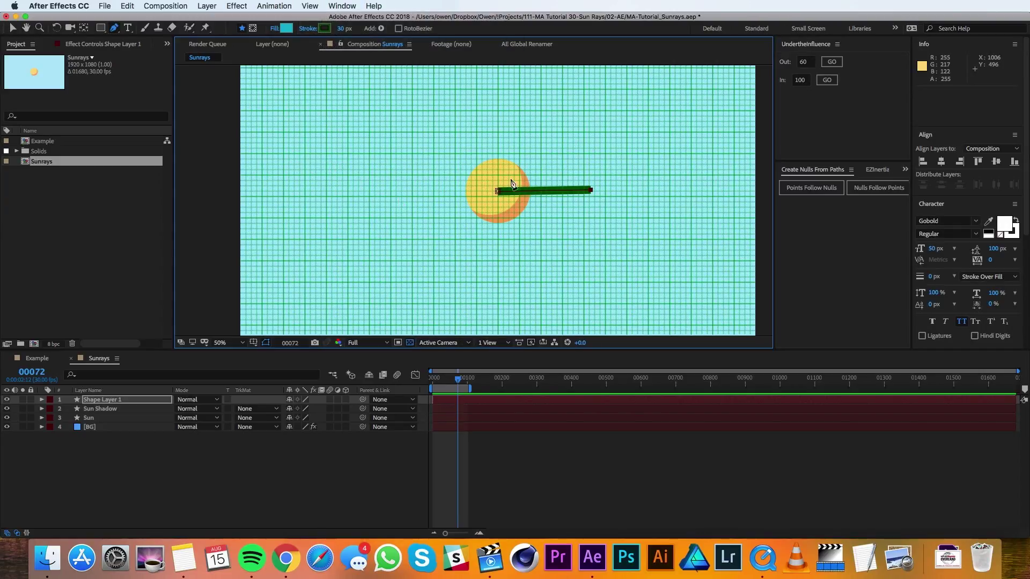
key("v")
left_click(498, 192)
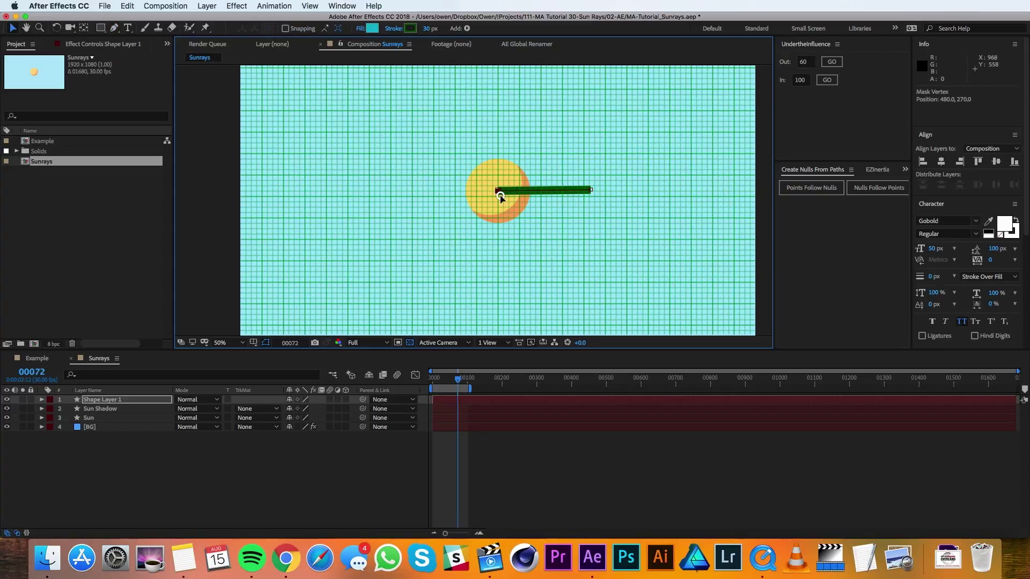
left_click_drag(593, 191, 629, 191)
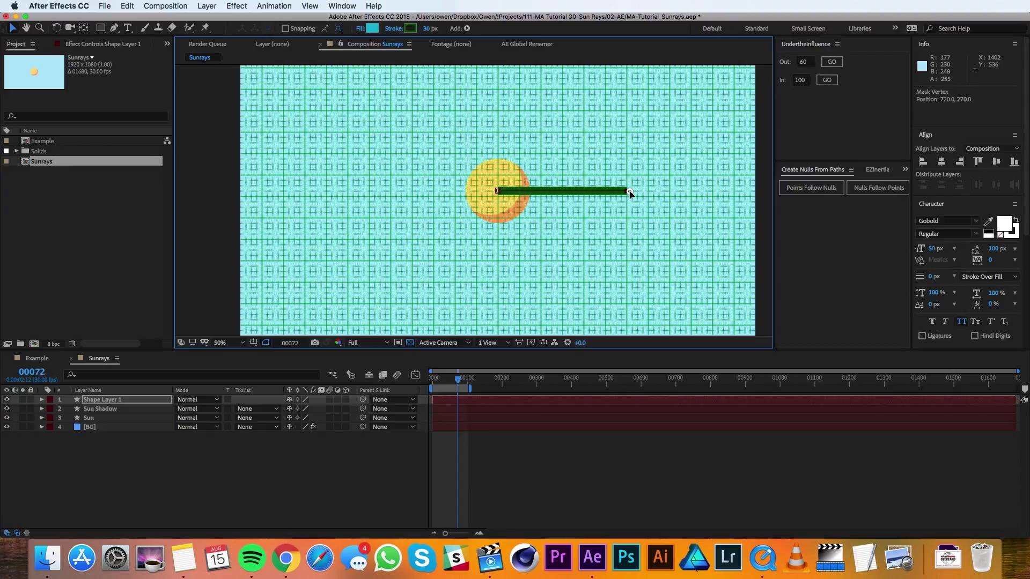
- Hide the grid and recolour the ray's stroke to red-orange E67147, sampled from the sun
left_click(315, 5)
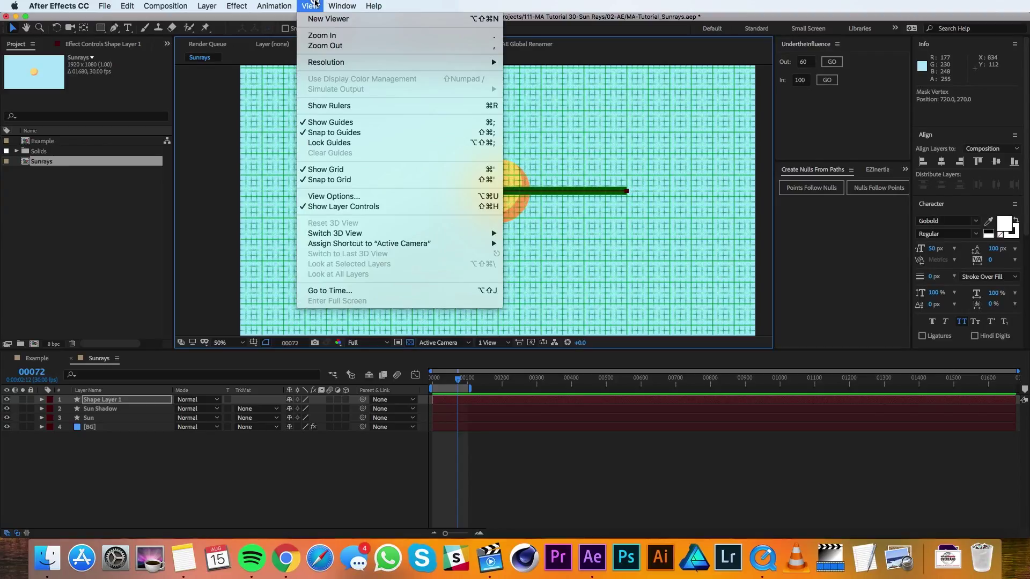
left_click(333, 170)
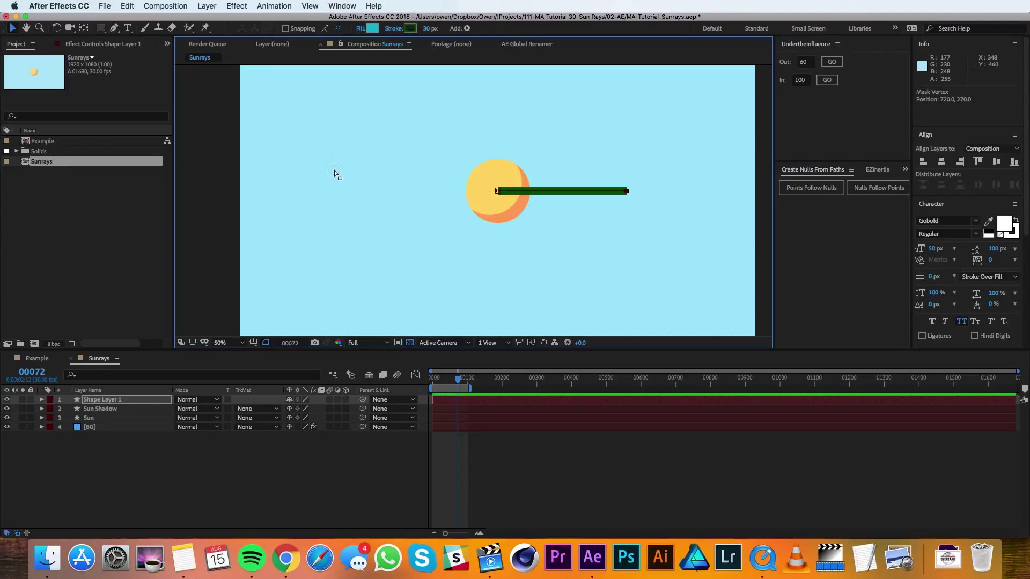
left_click(411, 29)
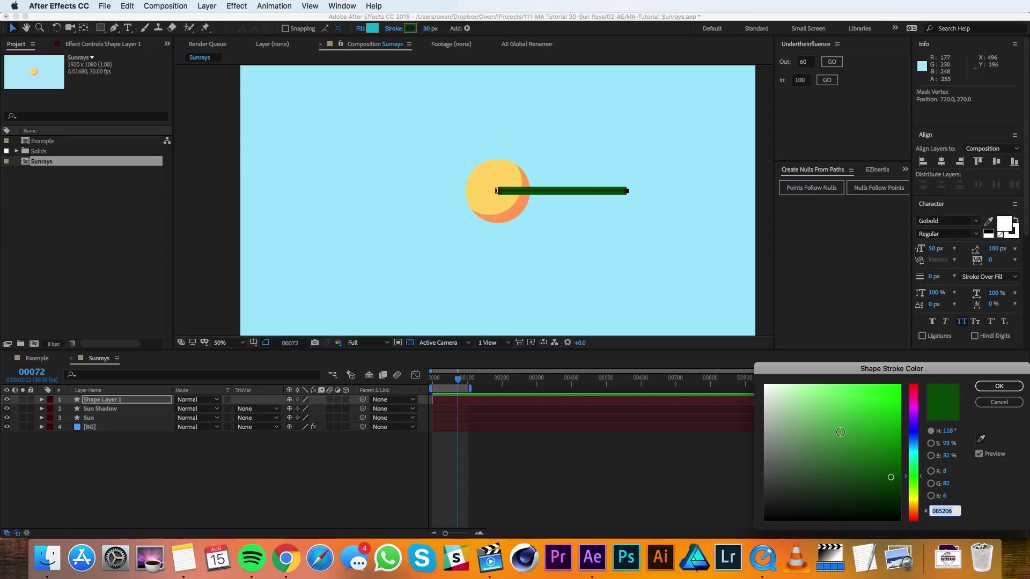
left_click(980, 439)
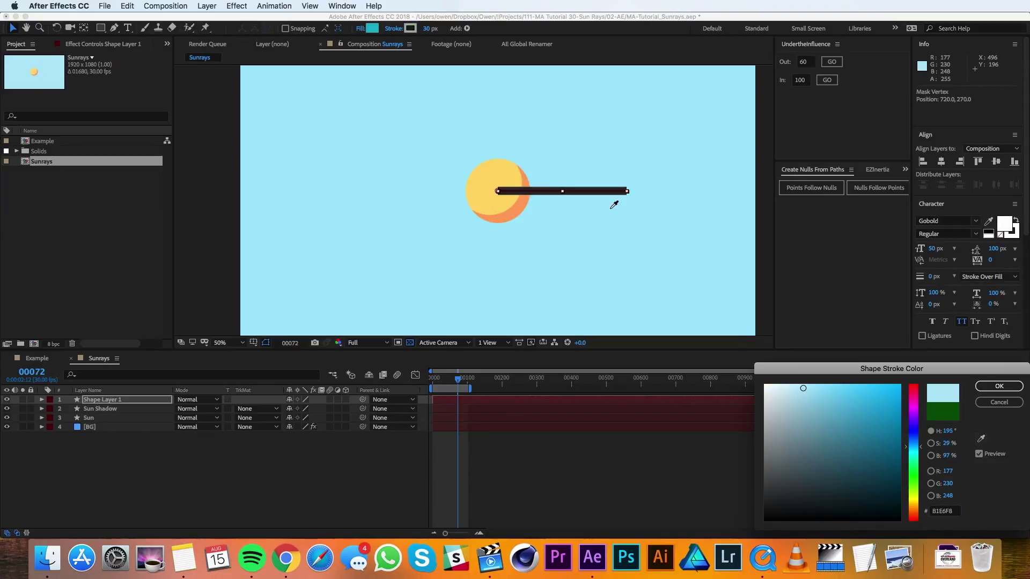
left_click(520, 206)
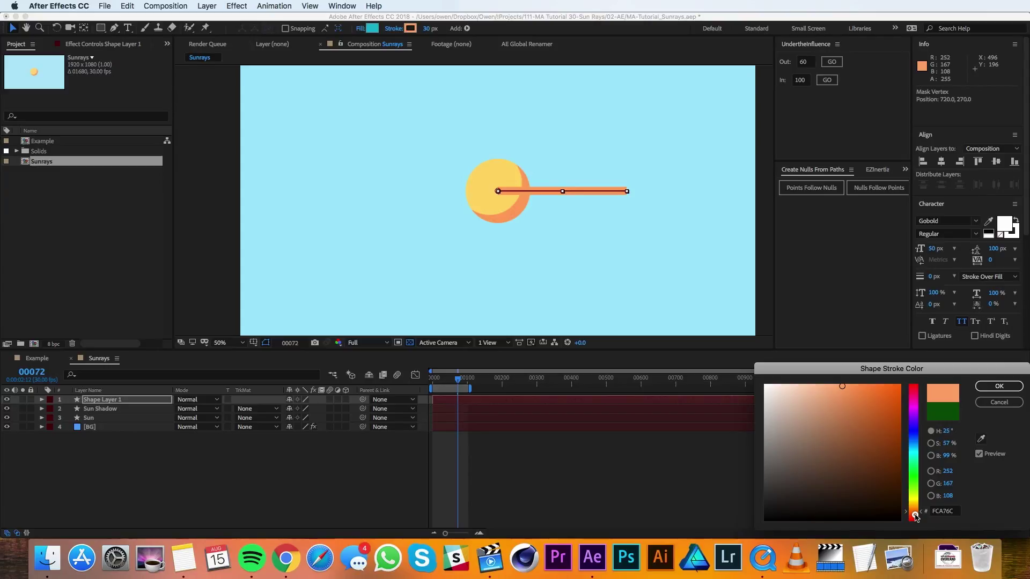
left_click(914, 515)
left_click(856, 394)
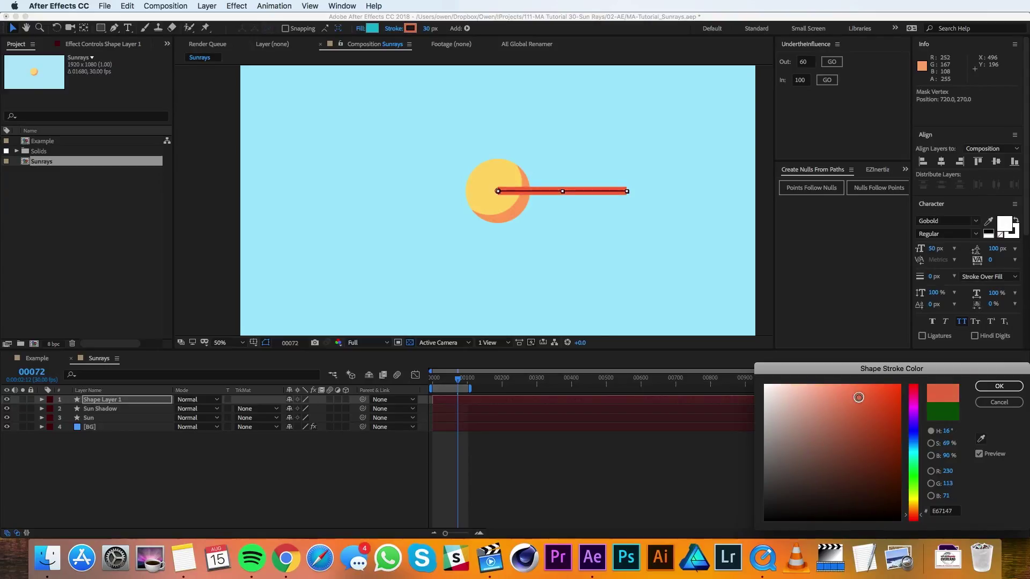
left_click(999, 386)
- Delete the ray's fill and give its stroke a Round Cap and 15 px width
left_click(42, 400)
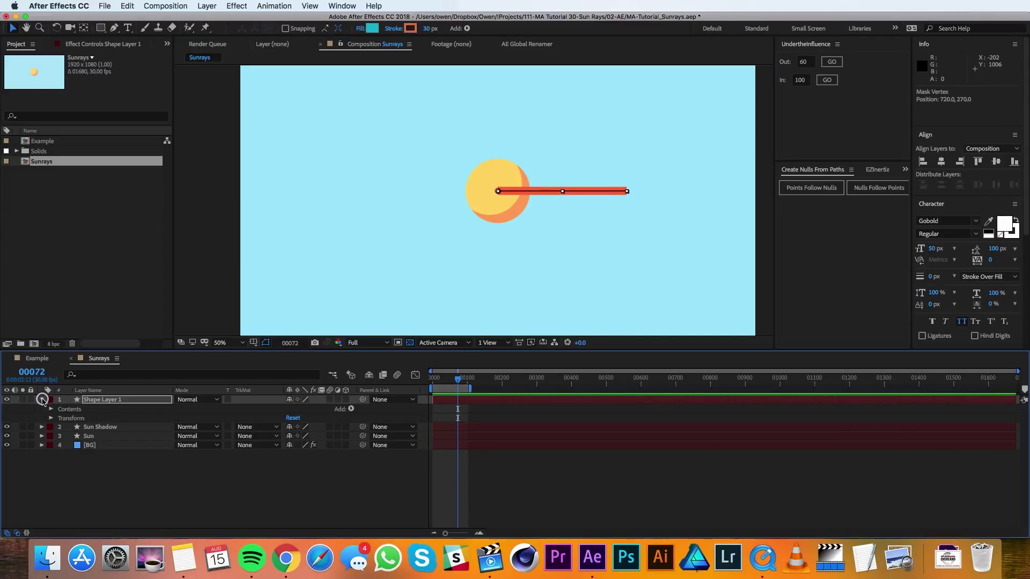
left_click(49, 410)
left_click(60, 418)
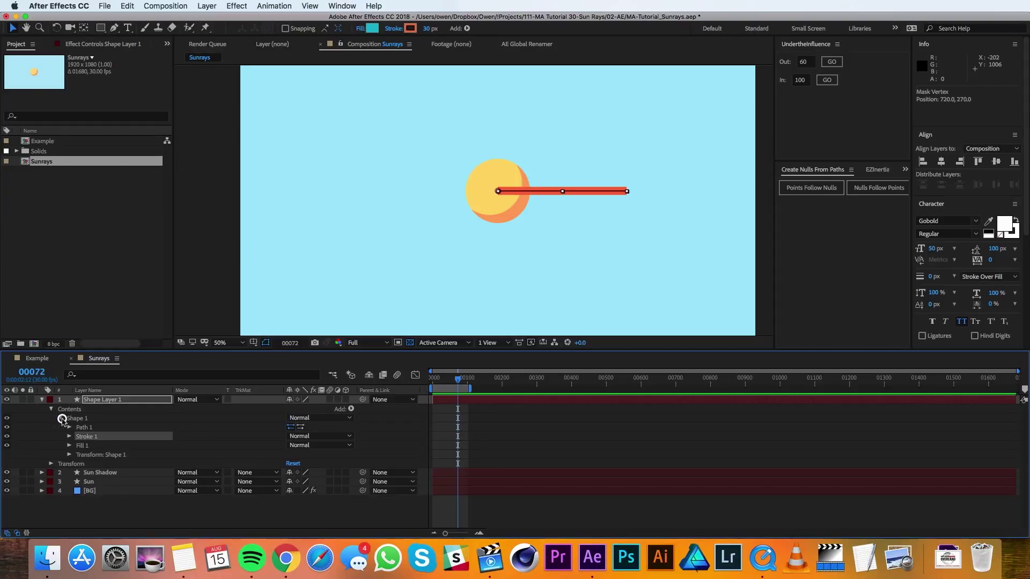
left_click(85, 446)
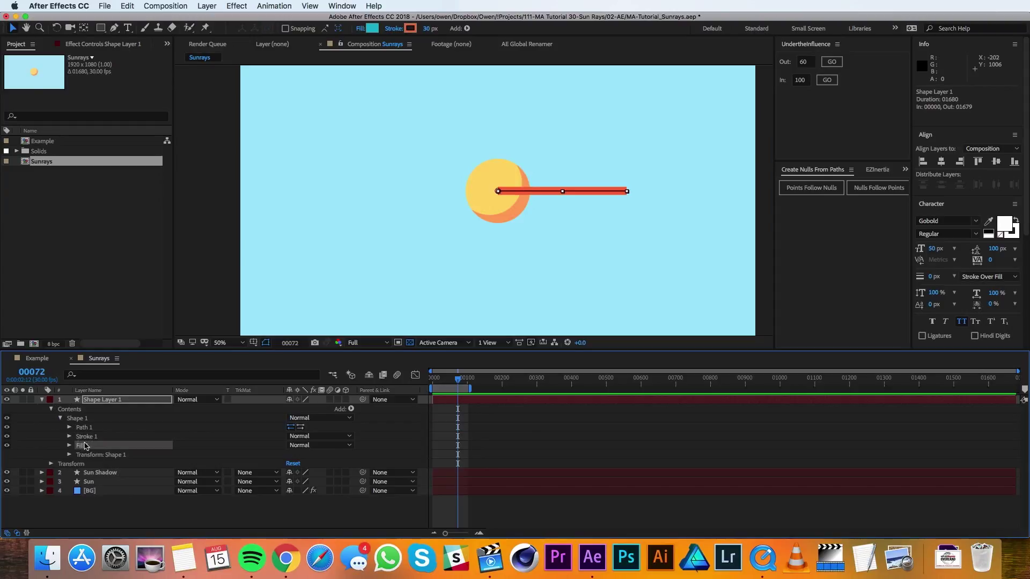
key("Delete")
left_click(69, 436)
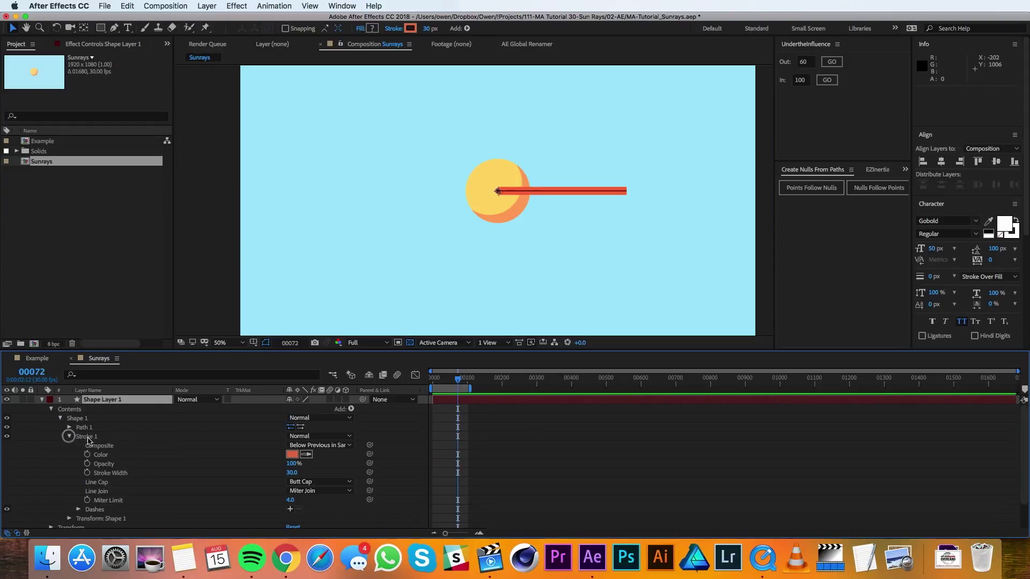
left_click(300, 481)
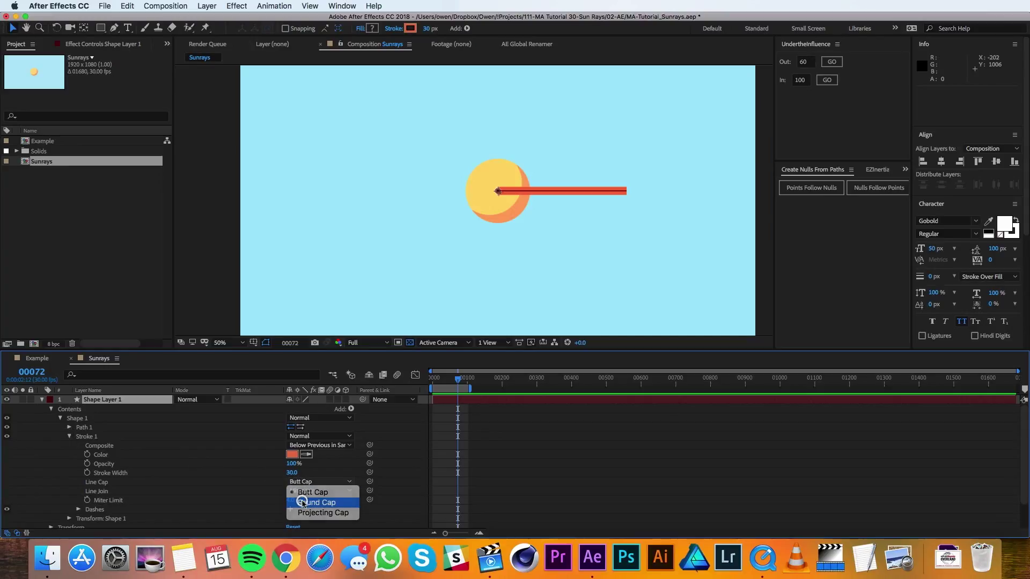
left_click(316, 503)
left_click(291, 472)
type("15")
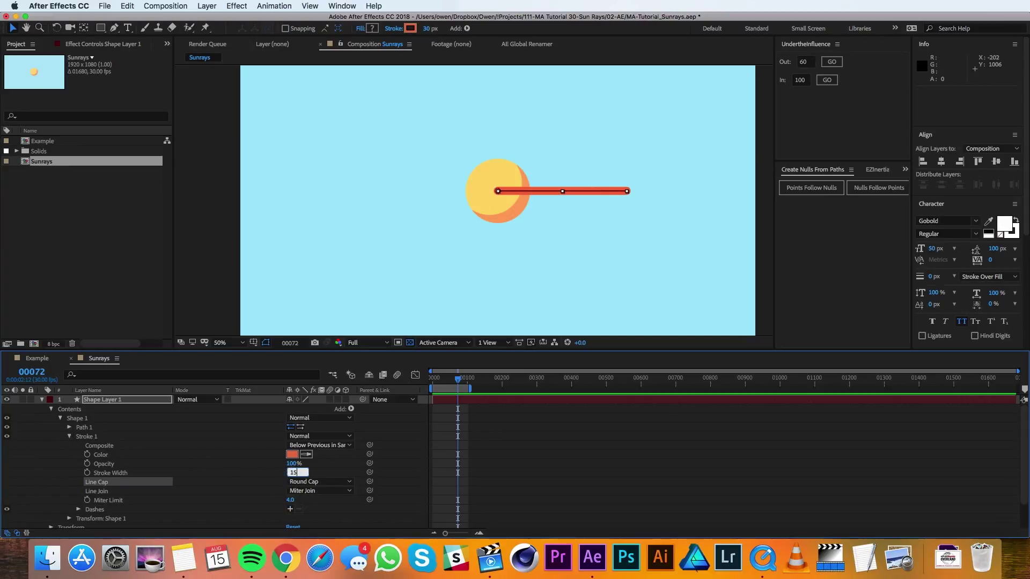
key("Return")
- Rename Shape Layer 1 to Sun Ray 1
left_click(121, 400)
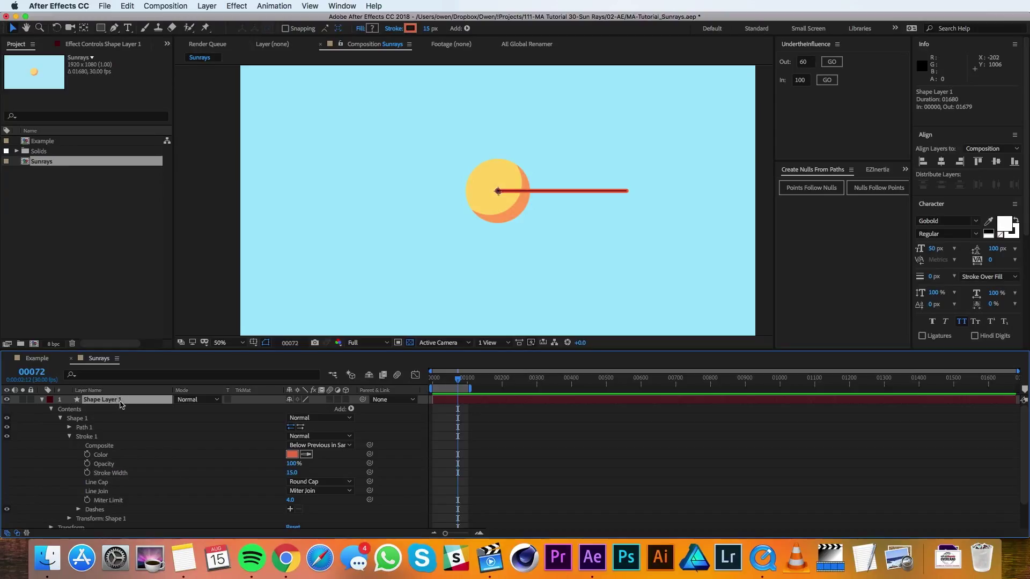
key("Return")
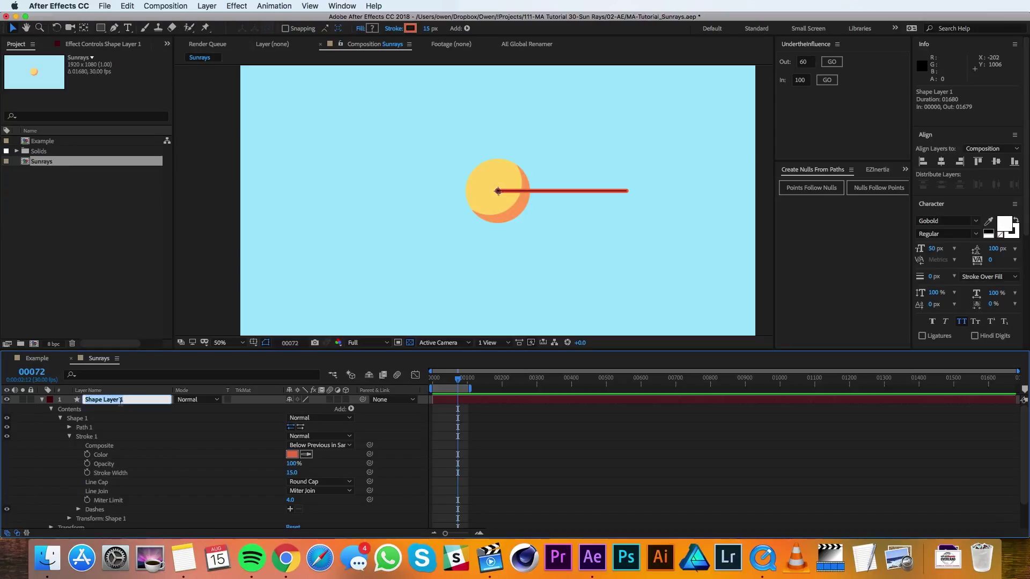
type("Sun Ray")
key("Return")
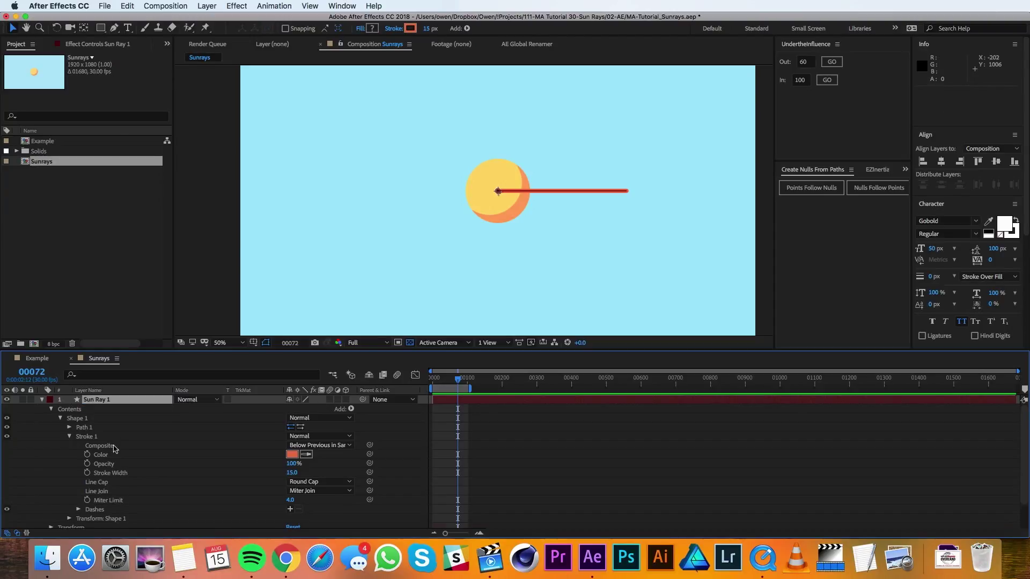
- Dash the ray's stroke with Dash 100 and Gap 50
scroll(115, 449, "down", 3)
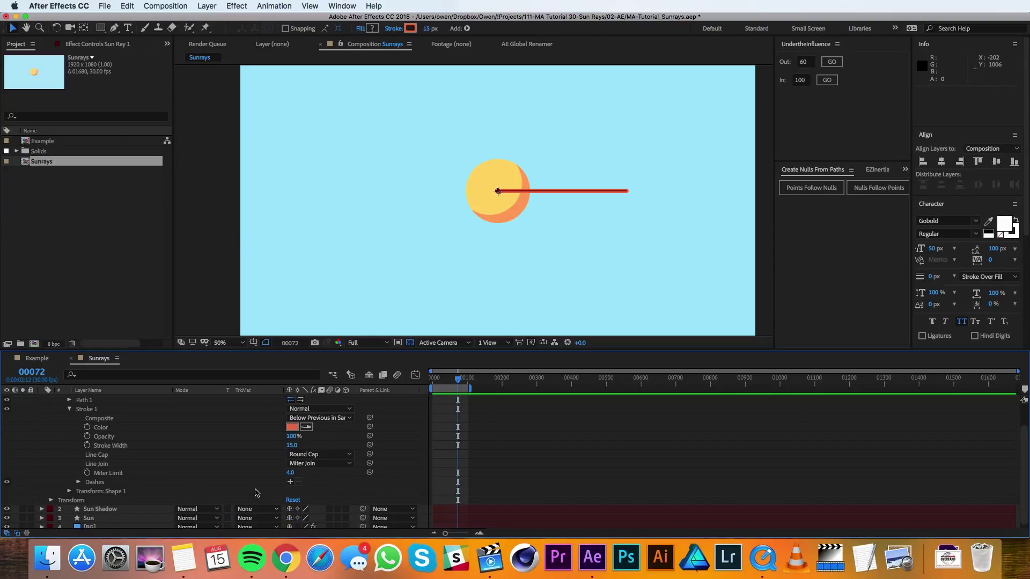
left_click(291, 482)
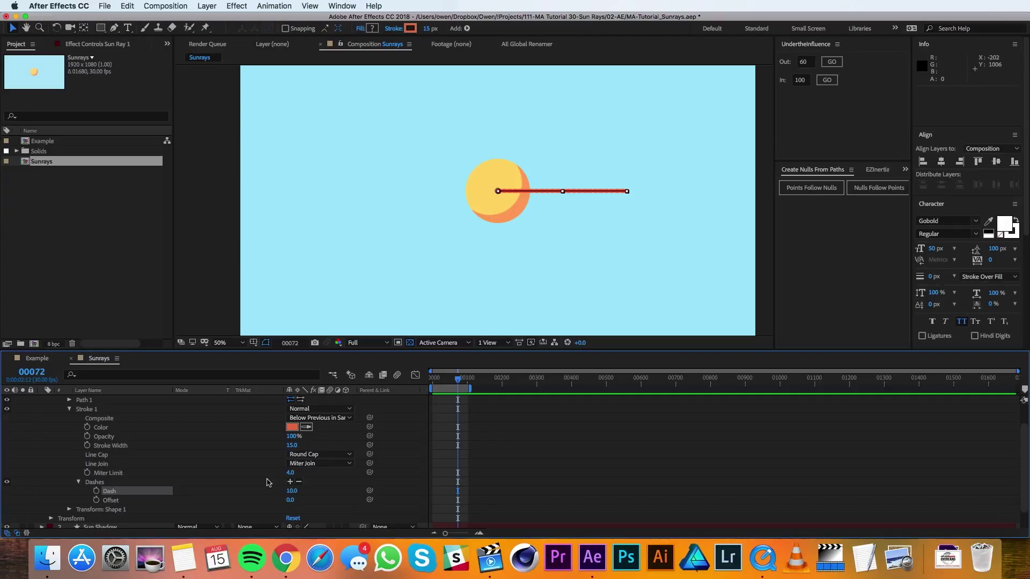
left_click(291, 482)
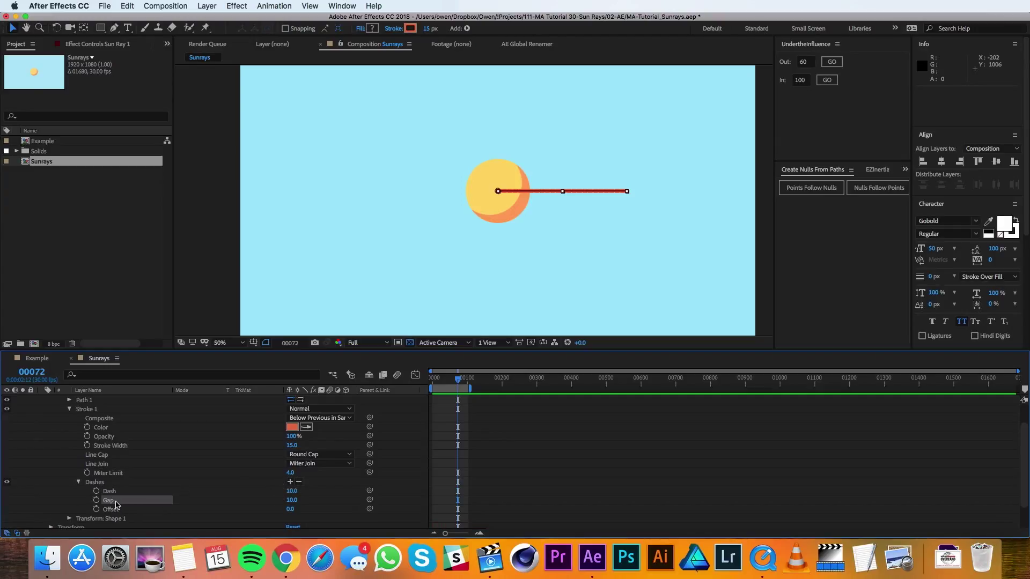
left_click(291, 490)
type("100")
key("Return")
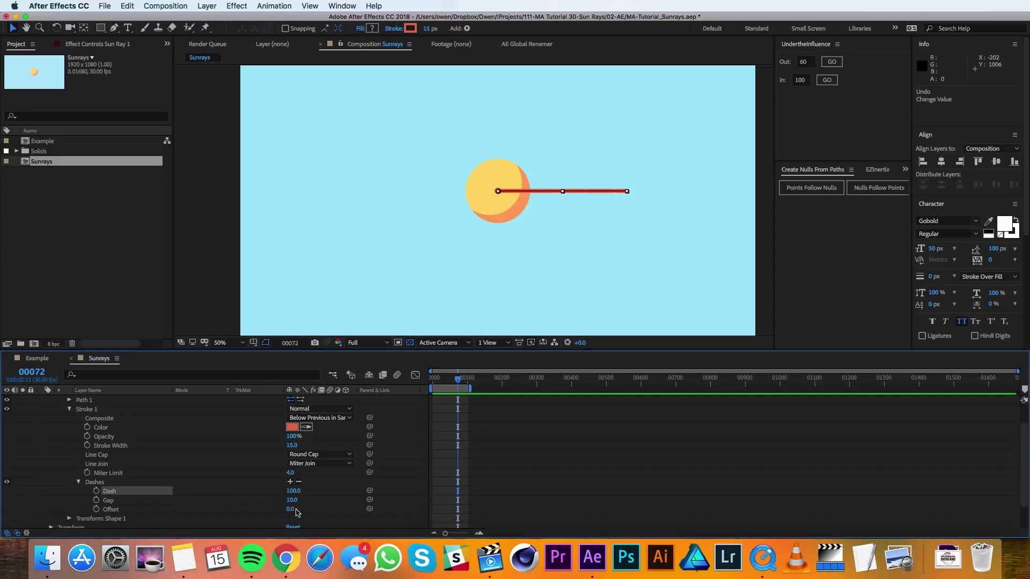
left_click(291, 500)
type("50")
key("Return")
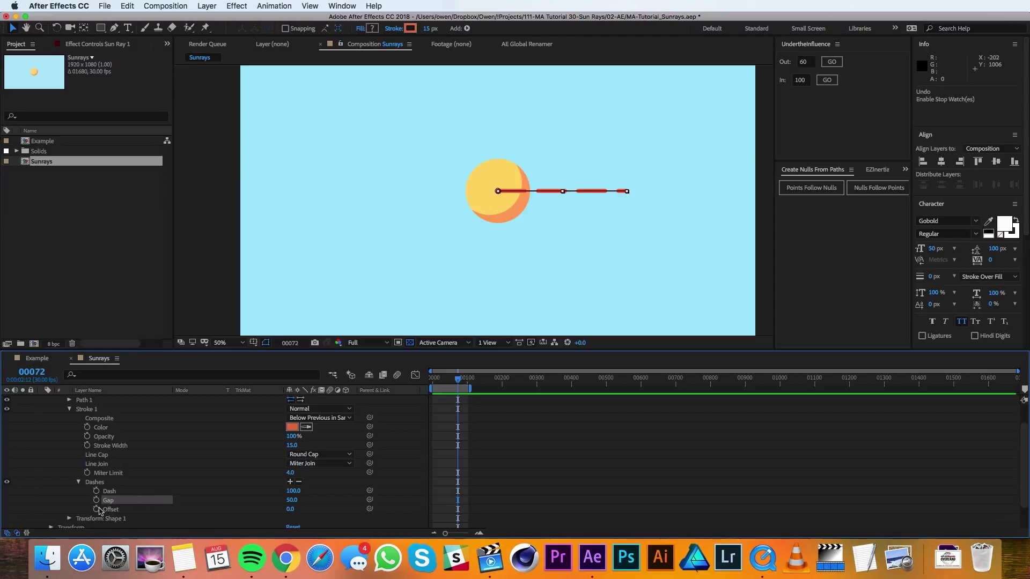
- Add a time*-150 expression to the dash Offset and preview the moving dashes
left_click(97, 509, "alt")
type("ti")
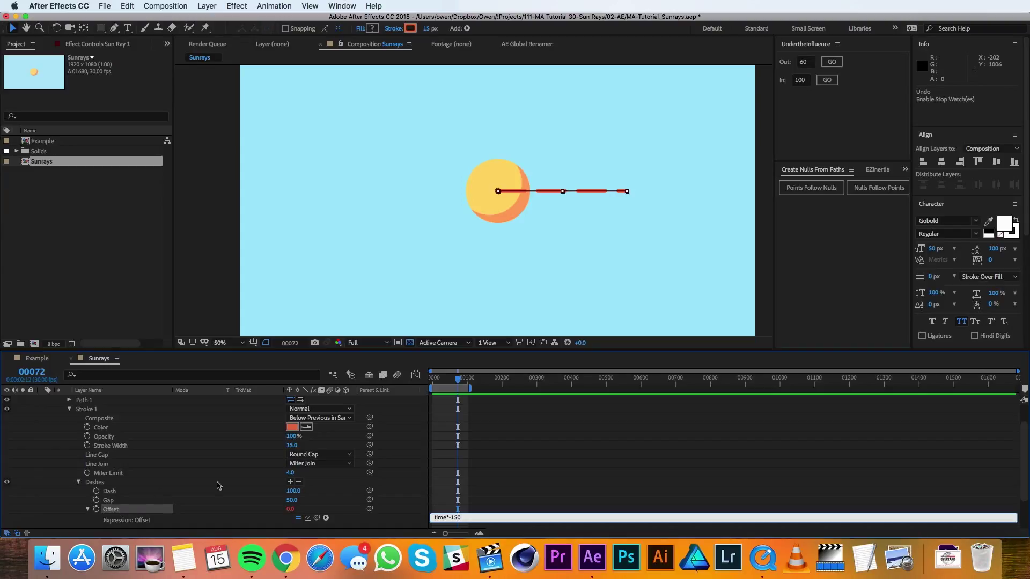
type("me*-150")
left_click(413, 461)
key("space")
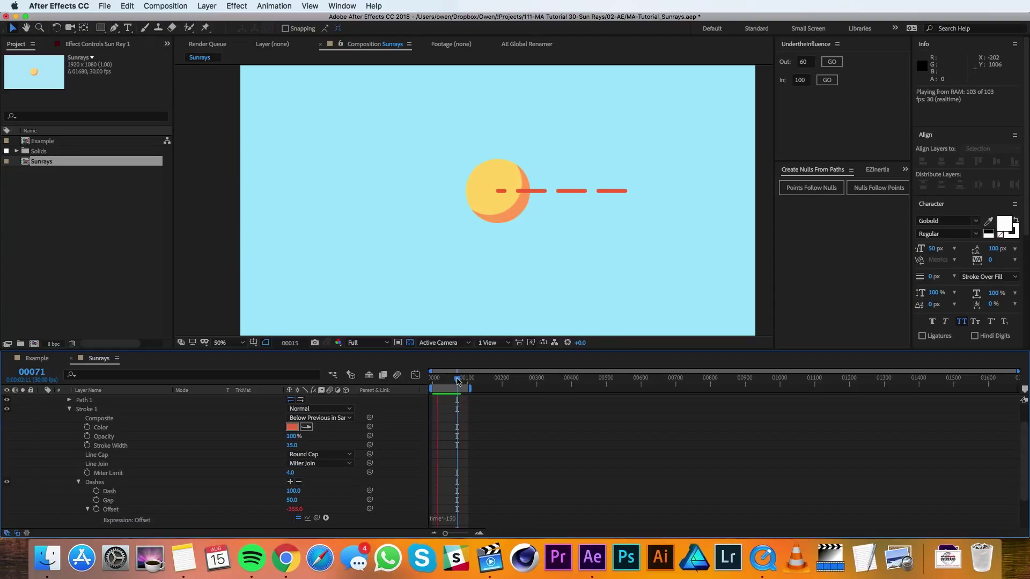
key("space")
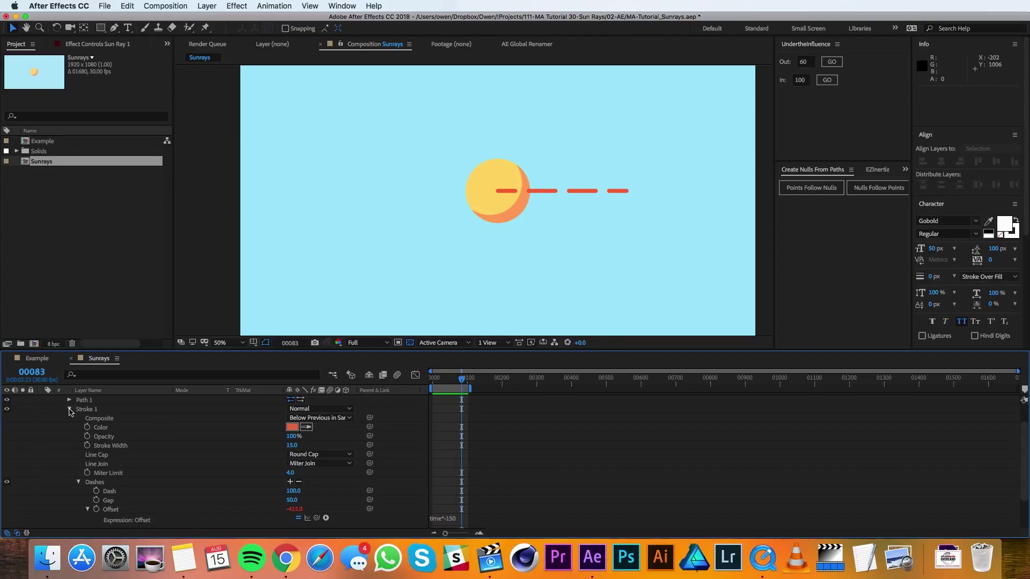
- Add a Repeater to the ray shape with 6 copies
left_click(68, 409)
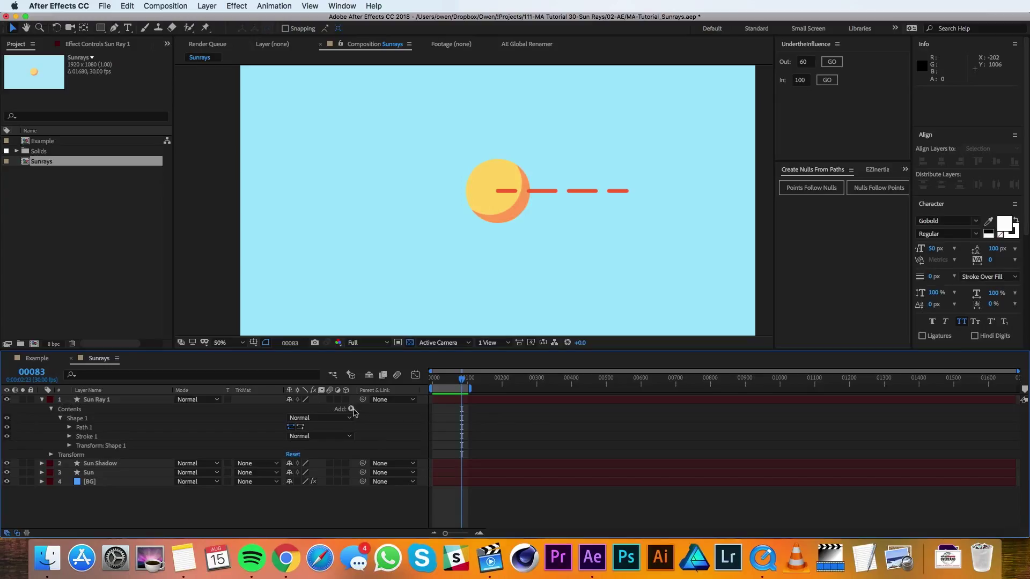
left_click(351, 409)
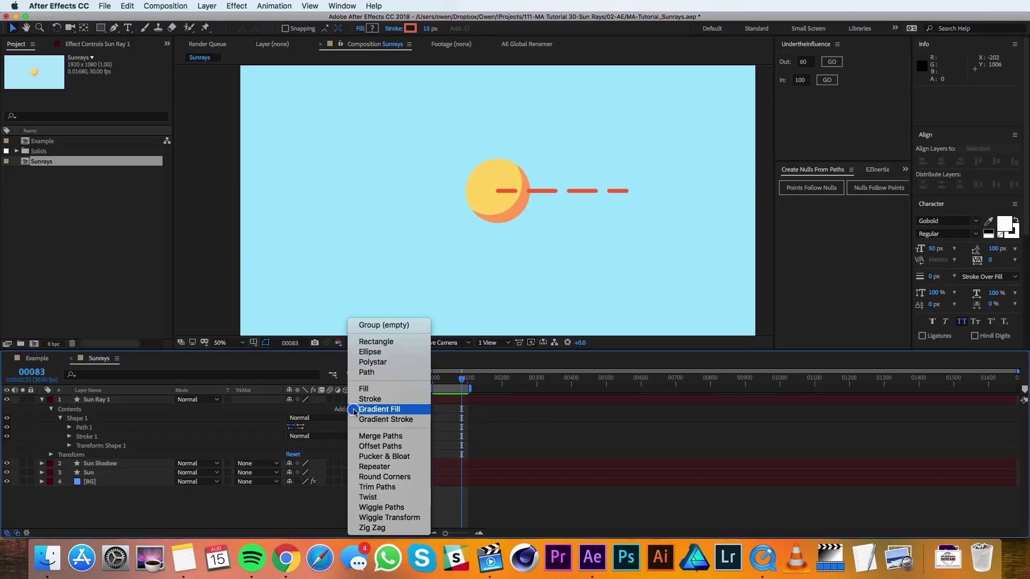
left_click(373, 467)
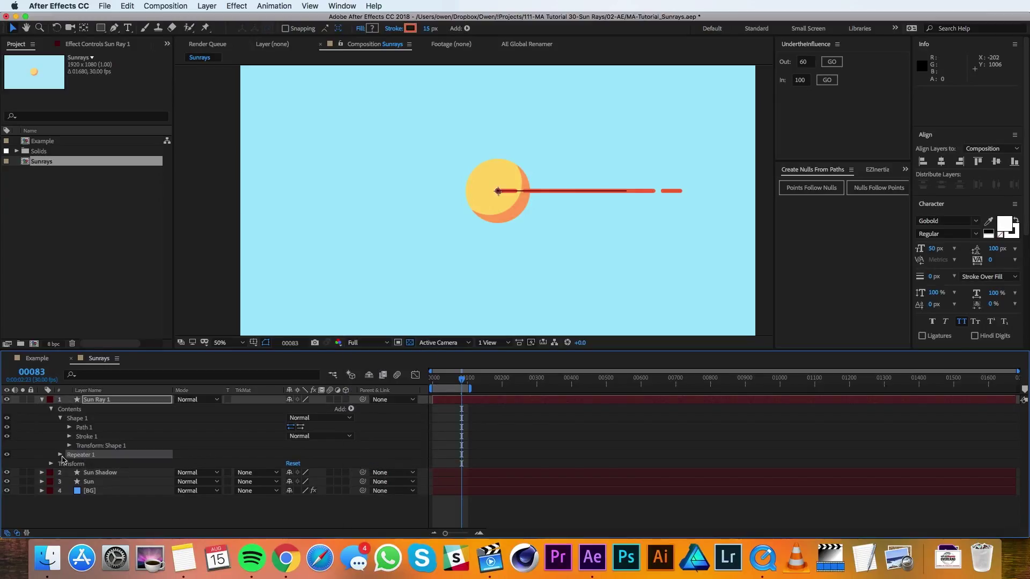
left_click(61, 455)
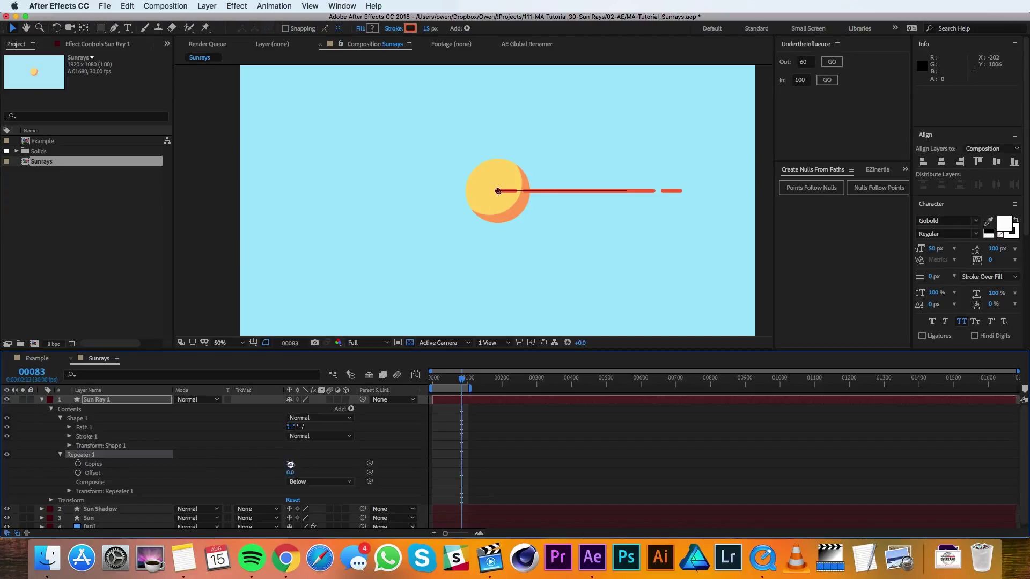
left_click(290, 463)
key("Return")
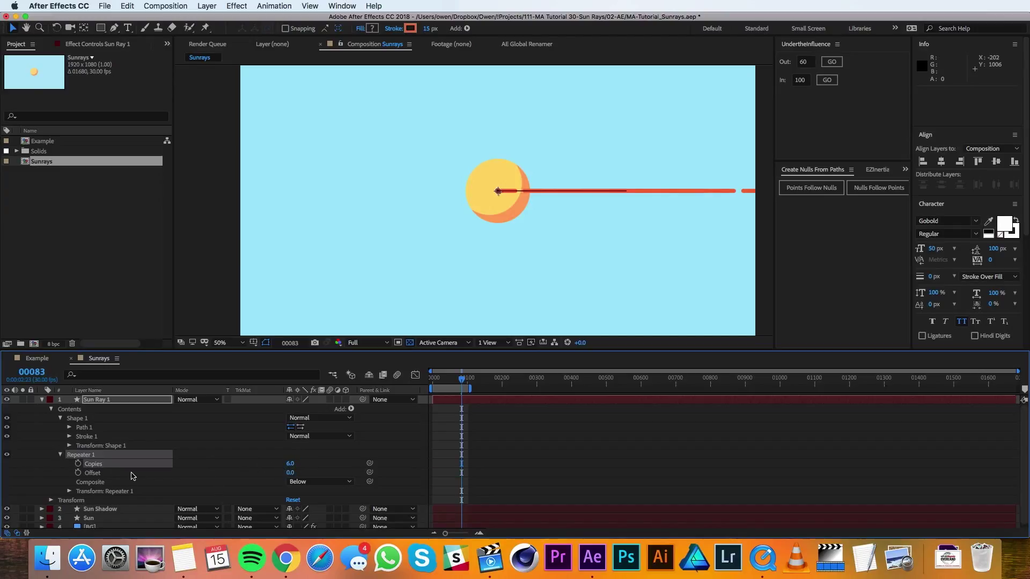
- Set the Repeater transform Position to 0, 0 and Rotation to 60°
left_click(70, 491)
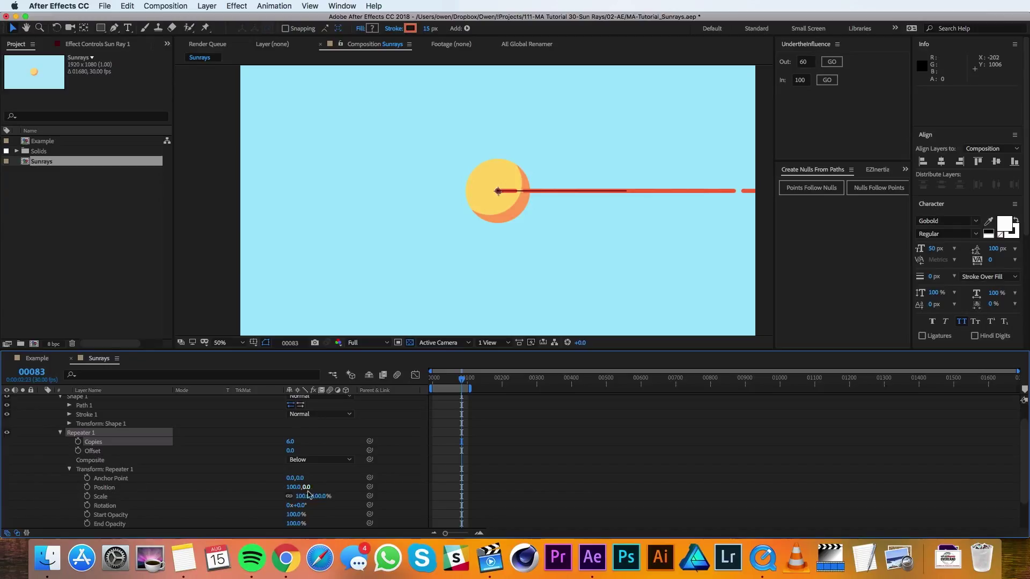
left_click(292, 488)
type("0")
key("Return")
left_click(301, 505)
type("60")
key("Return")
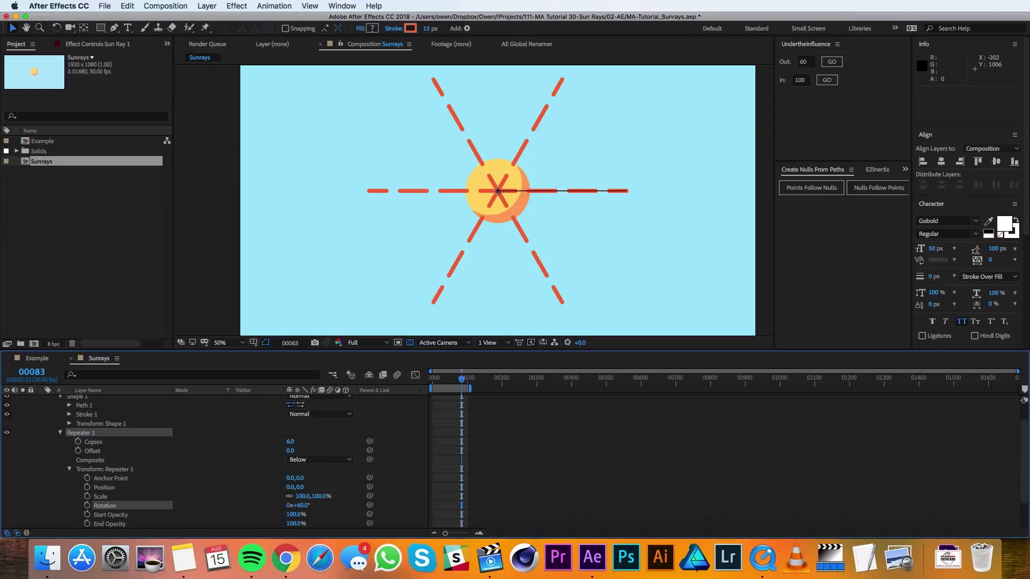
scroll(98, 403, "up", 2)
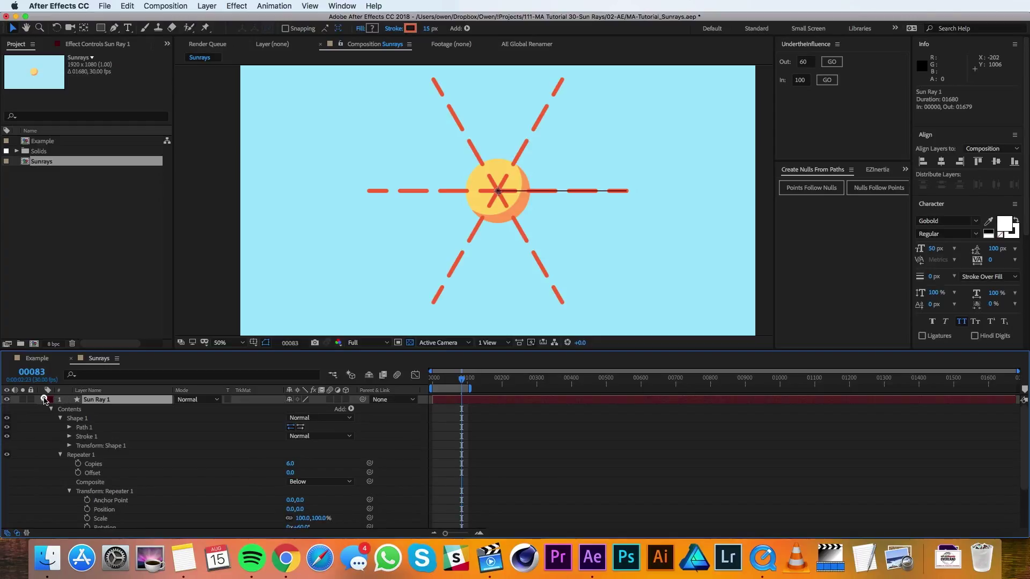
left_click(44, 400)
- Move Sun Ray 1 below the Sun layer, duplicate it, and give the copy a 10 px stroke
left_click_drag(102, 402, 105, 422)
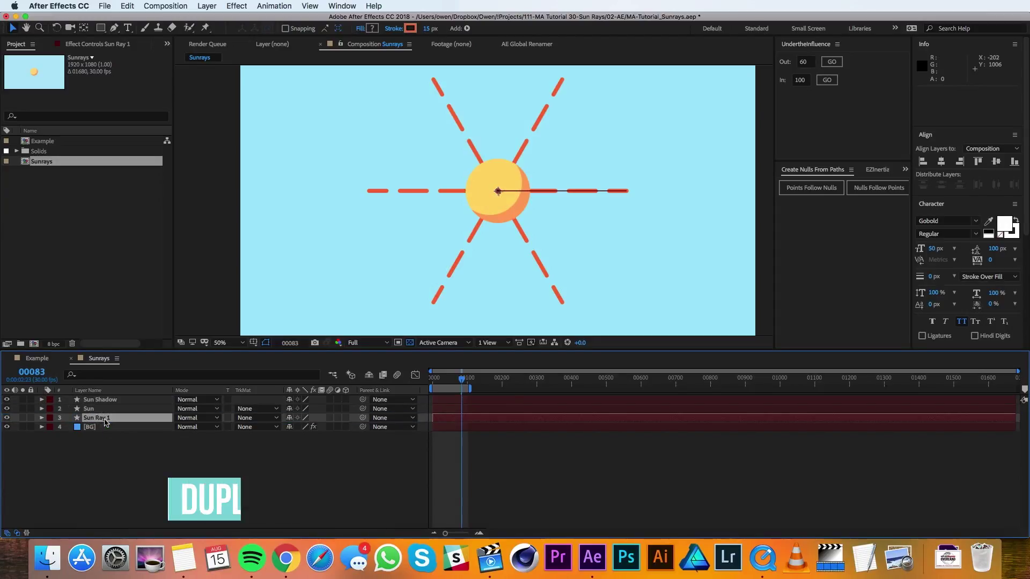
key("super+d")
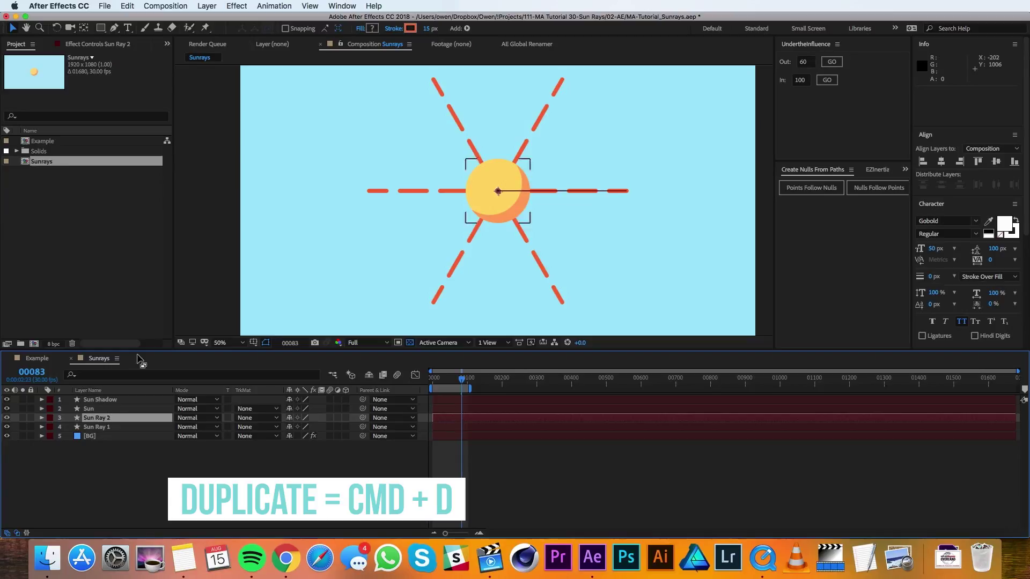
left_click(429, 28)
type("10")
key("Return")
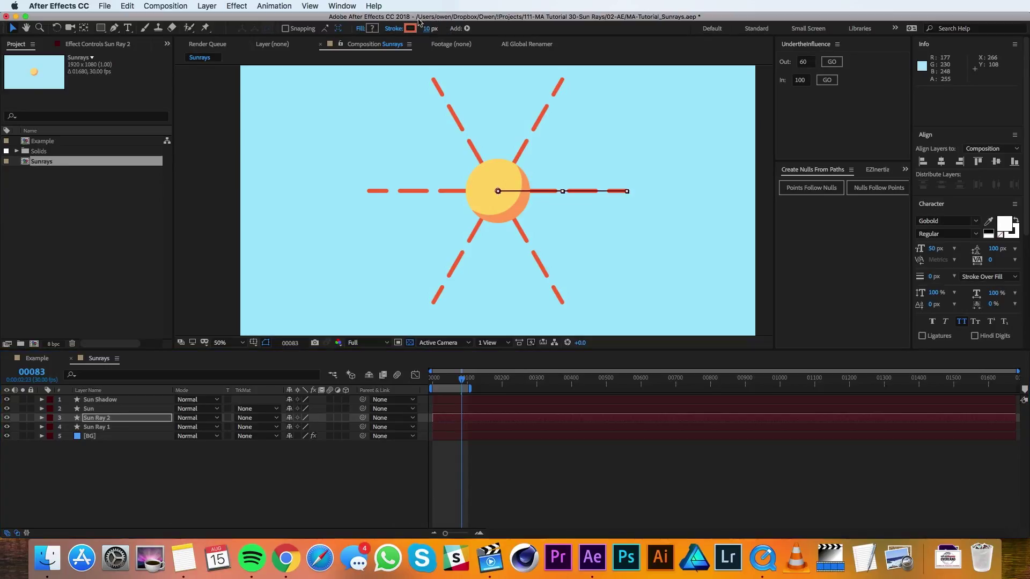
- Colour the copy's stroke lighter orange FCA76C, sampled from the sun's shadow
left_click(410, 28)
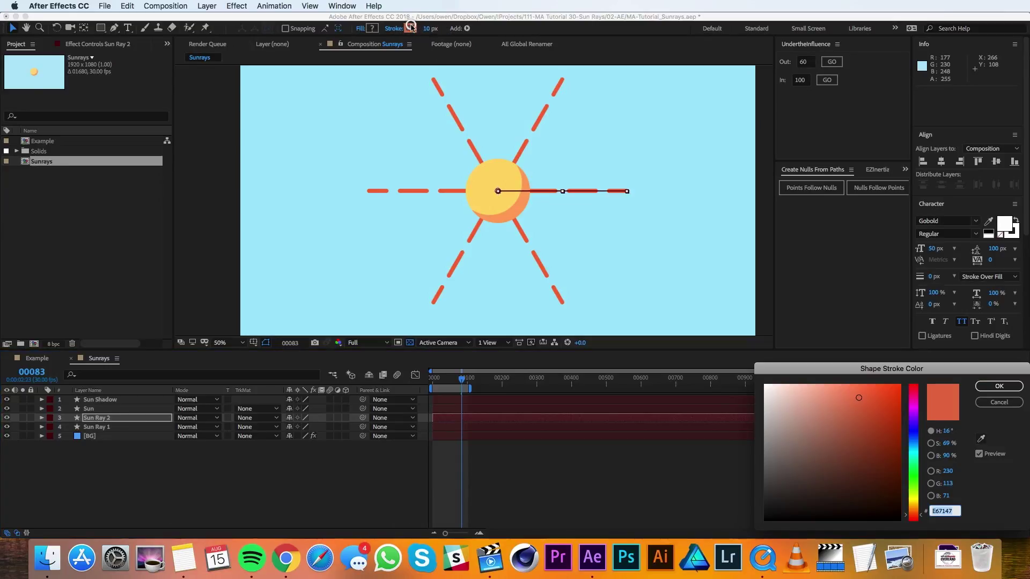
left_click(984, 438)
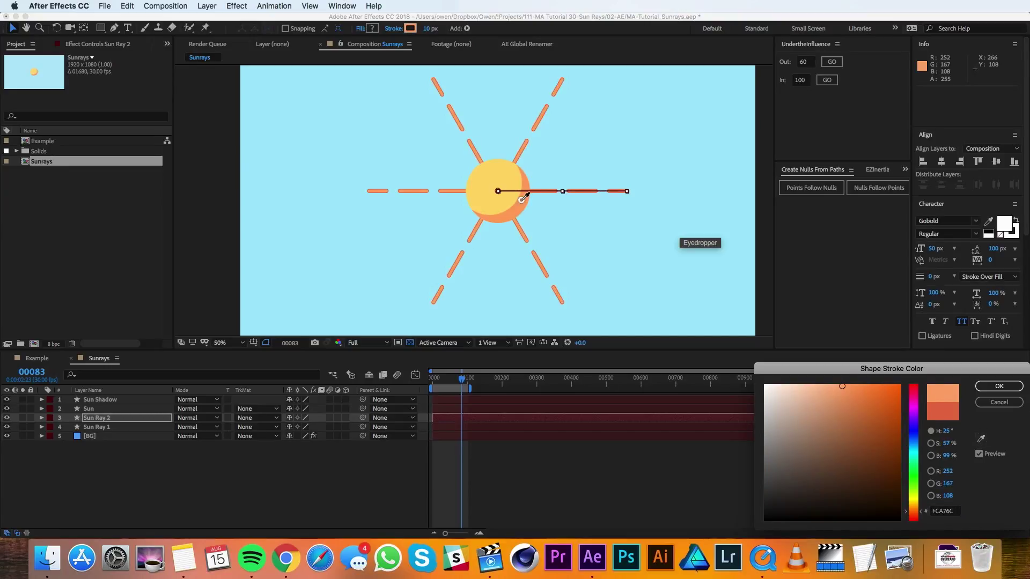
left_click(522, 198)
left_click(999, 386)
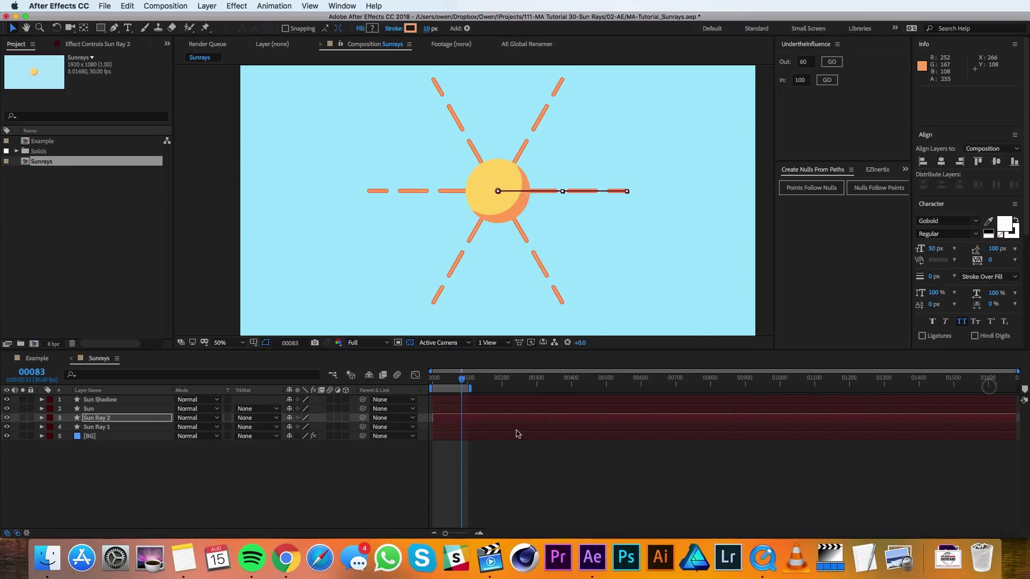
left_click(42, 417)
- Drag Sun Ray 2's outer path vertex inward so the ray ends at 643, 270
left_click(51, 427)
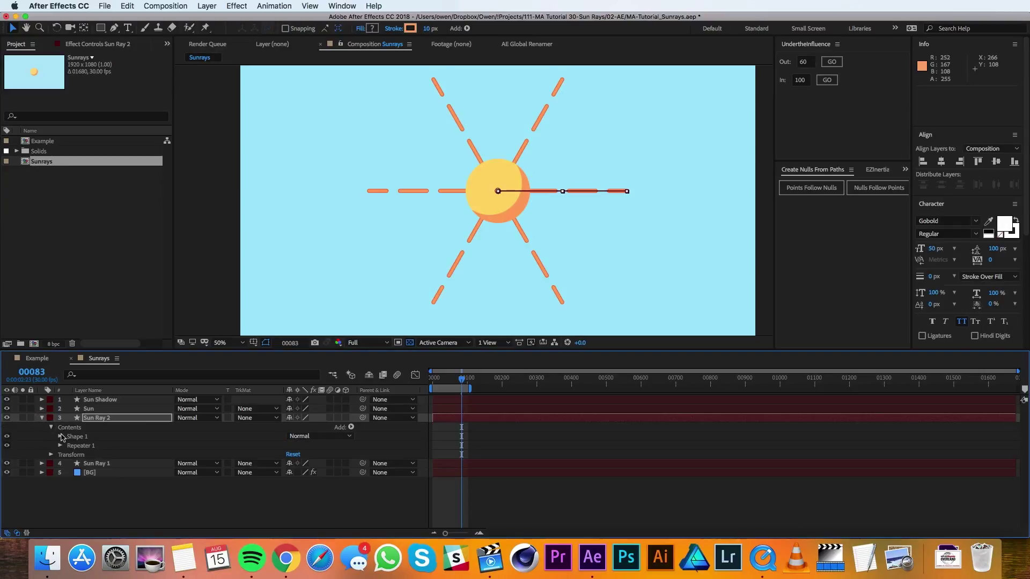
left_click(60, 437)
left_click(69, 446)
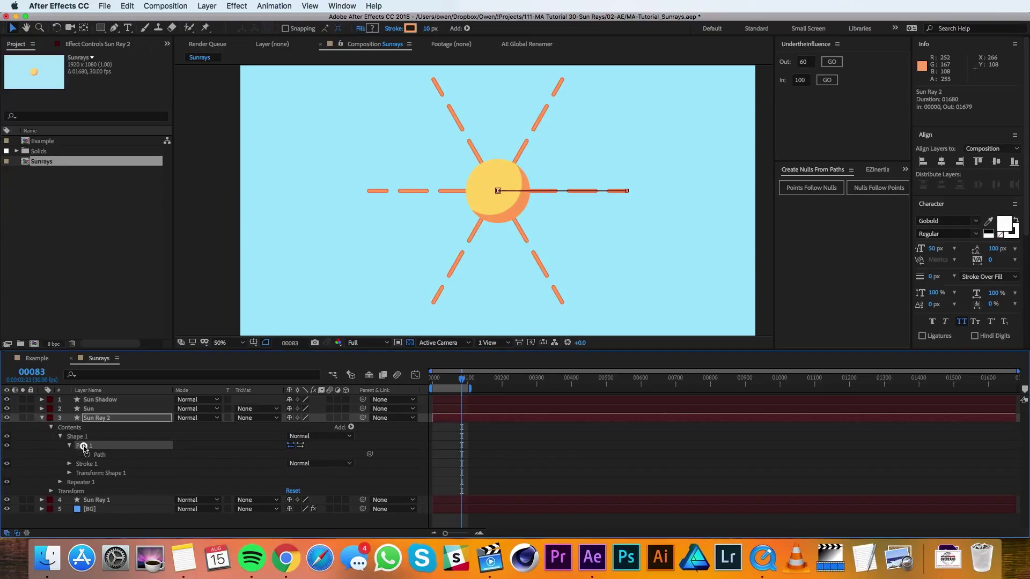
left_click_drag(629, 190, 593, 192)
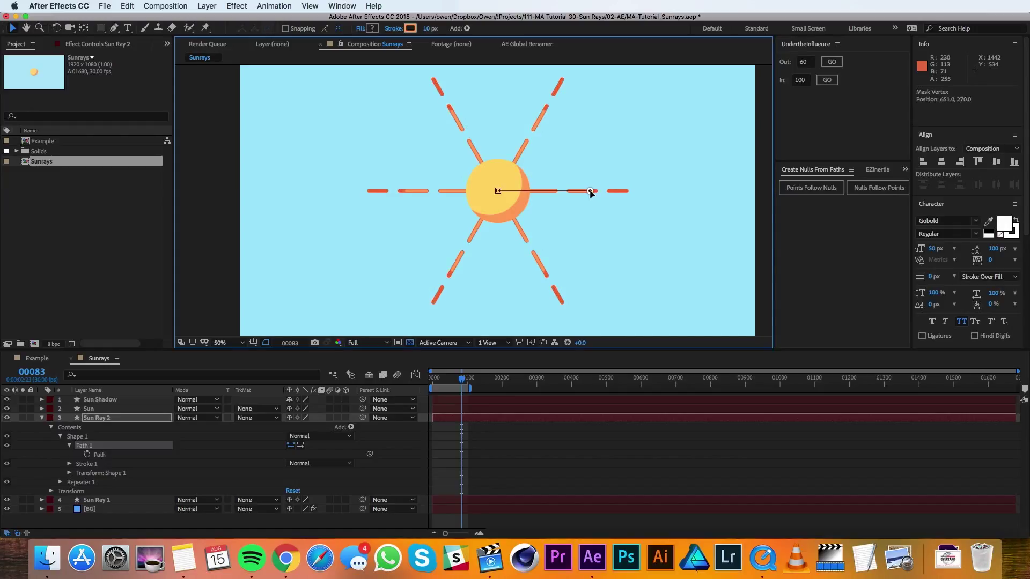
left_click(69, 464)
scroll(145, 473, "down", 2)
- Set Sun Ray 2's dashes to Dash 70, Gap 50, Dash 2 30, Gap 2 50
scroll(144, 473, "down", 3)
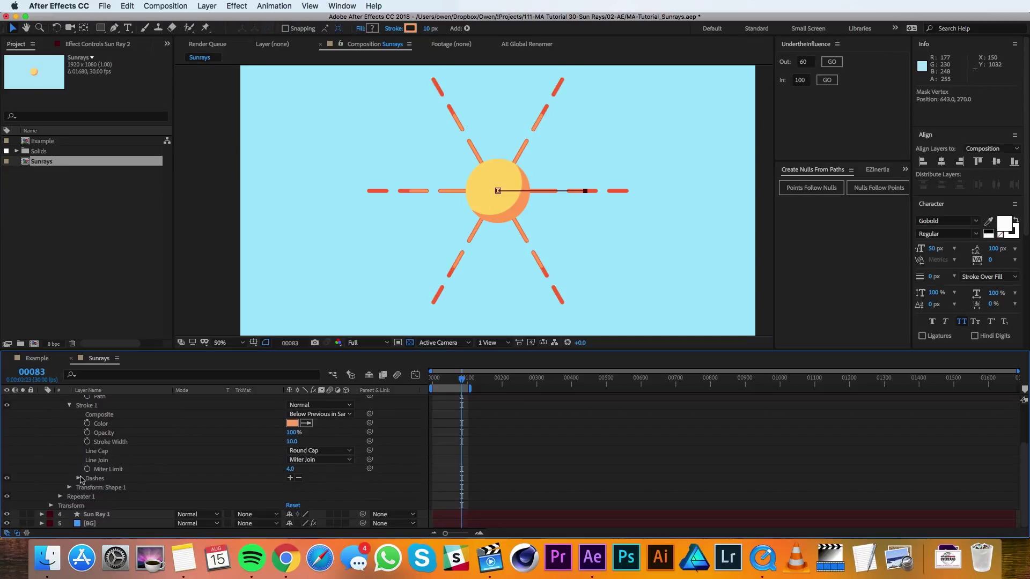
left_click(290, 478)
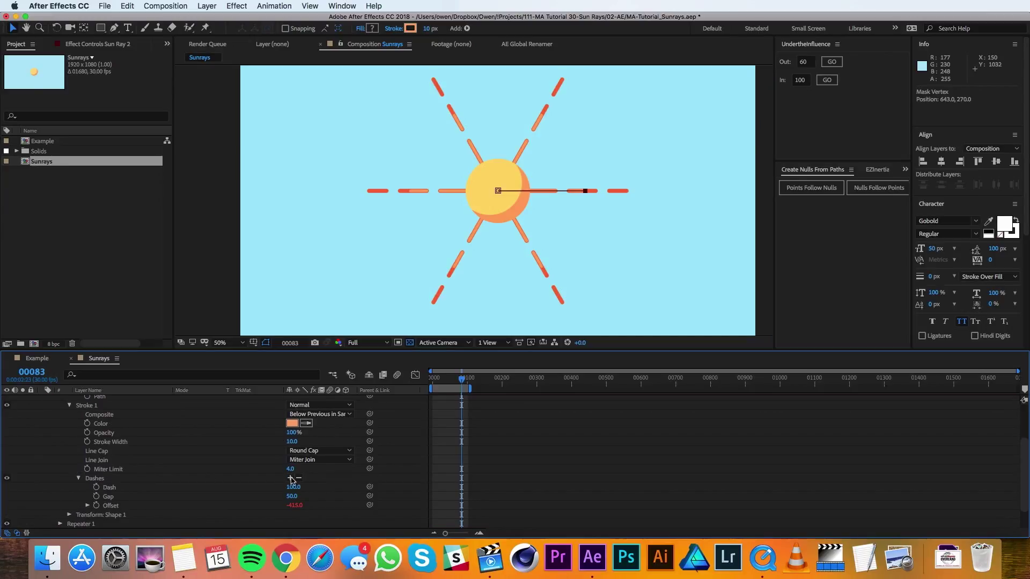
left_click(290, 477)
left_click(290, 477)
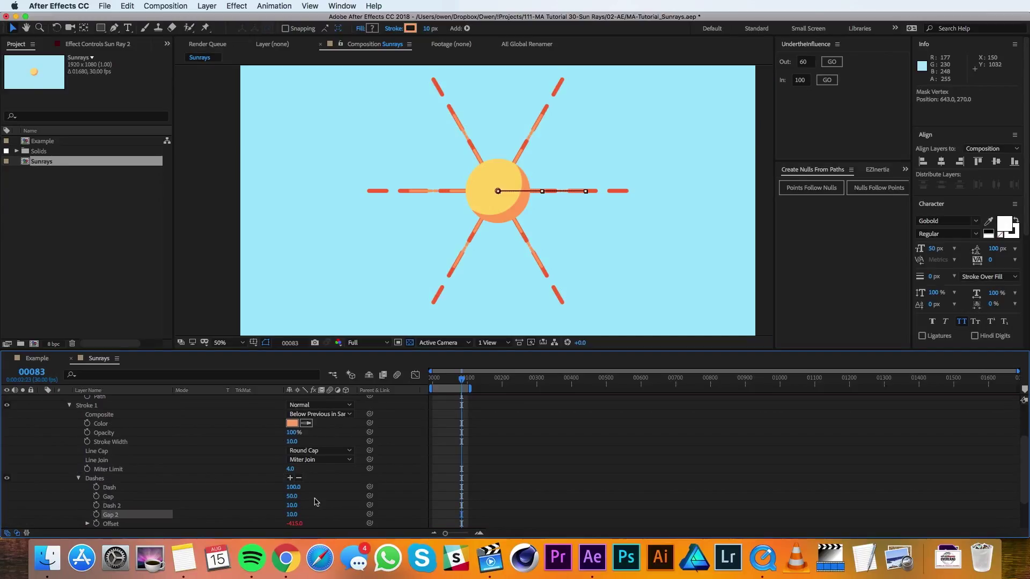
scroll(315, 501, "down", 2)
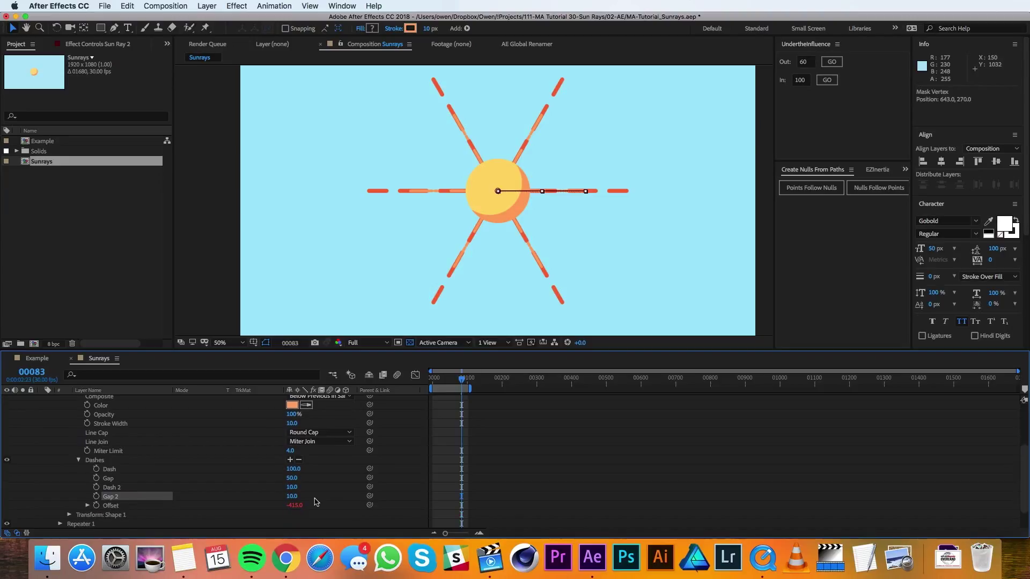
left_click(295, 469)
type("70")
key("Return")
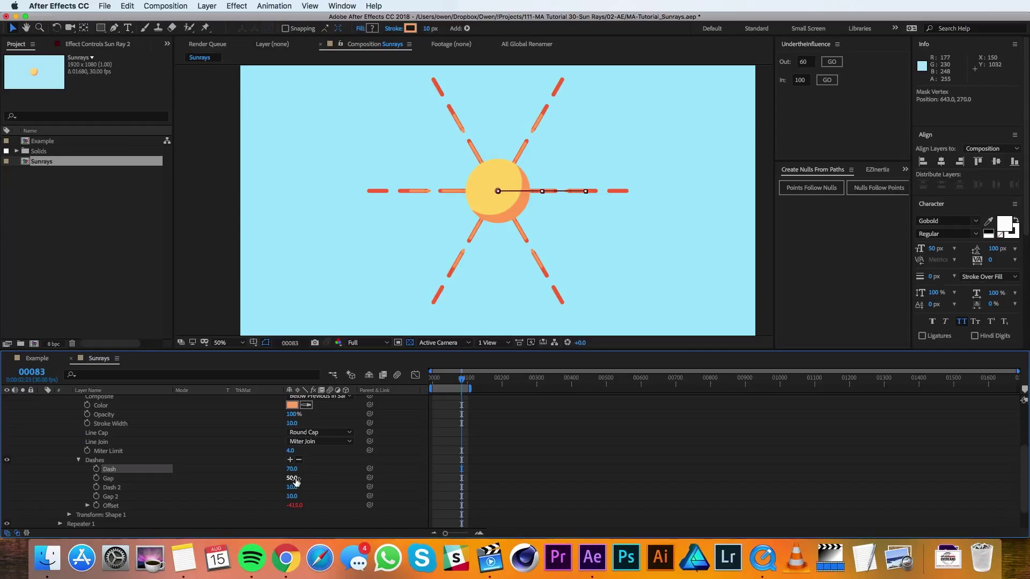
left_click(293, 487)
key("Tab")
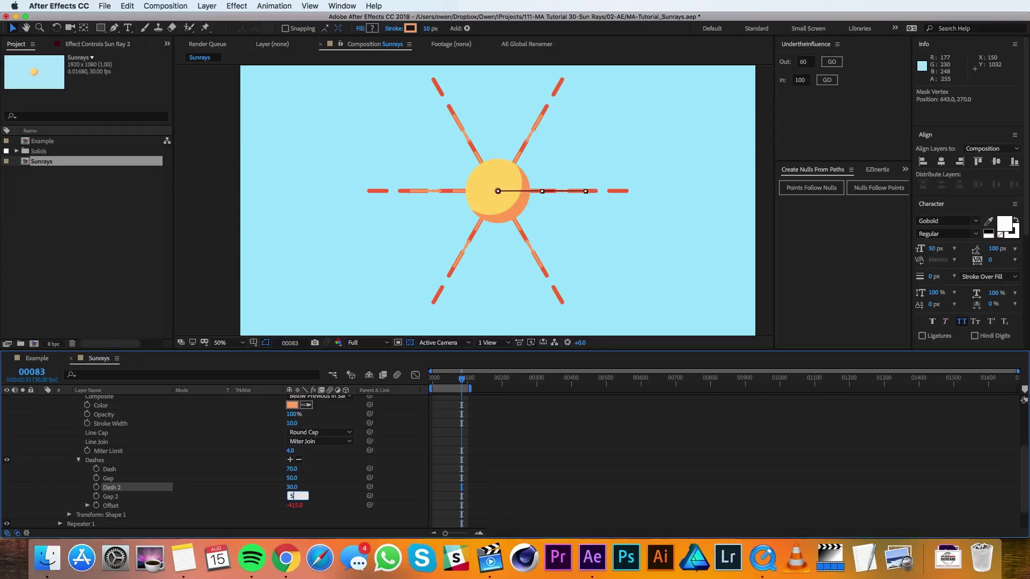
key("Return")
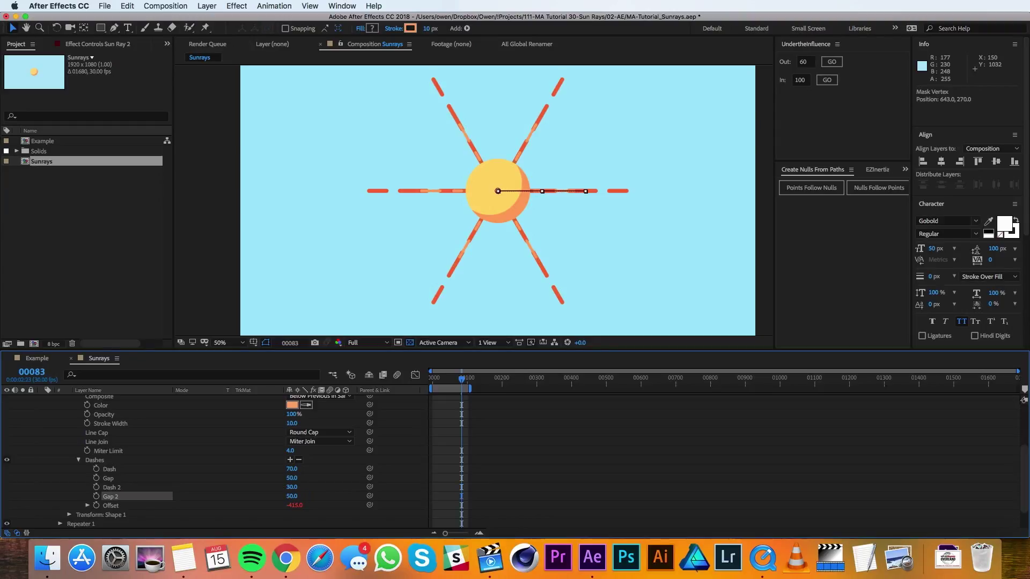
- Change Sun Ray 2's dash Offset expression to time*-250
left_click(87, 506)
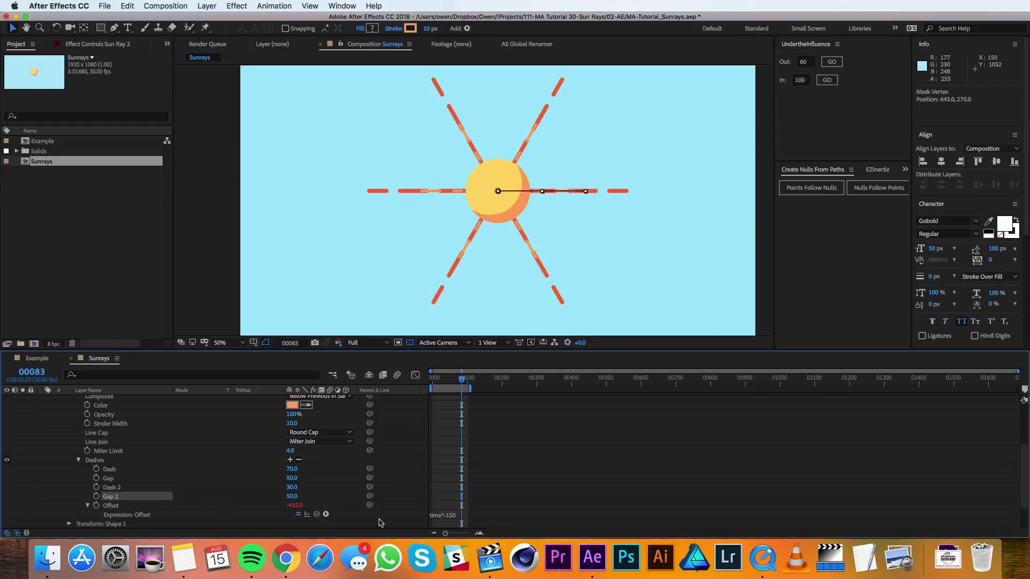
left_click(453, 515)
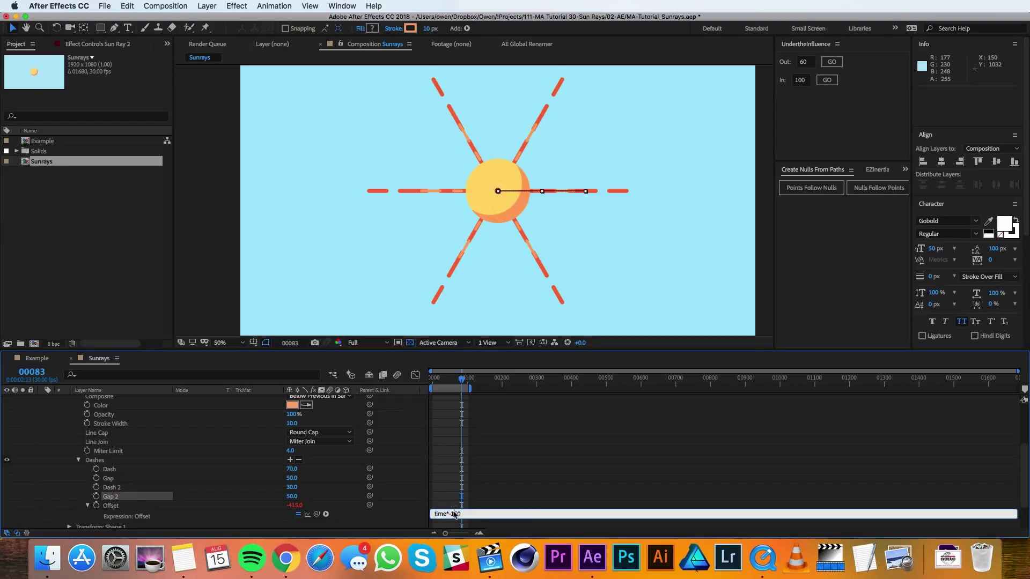
left_click(405, 477)
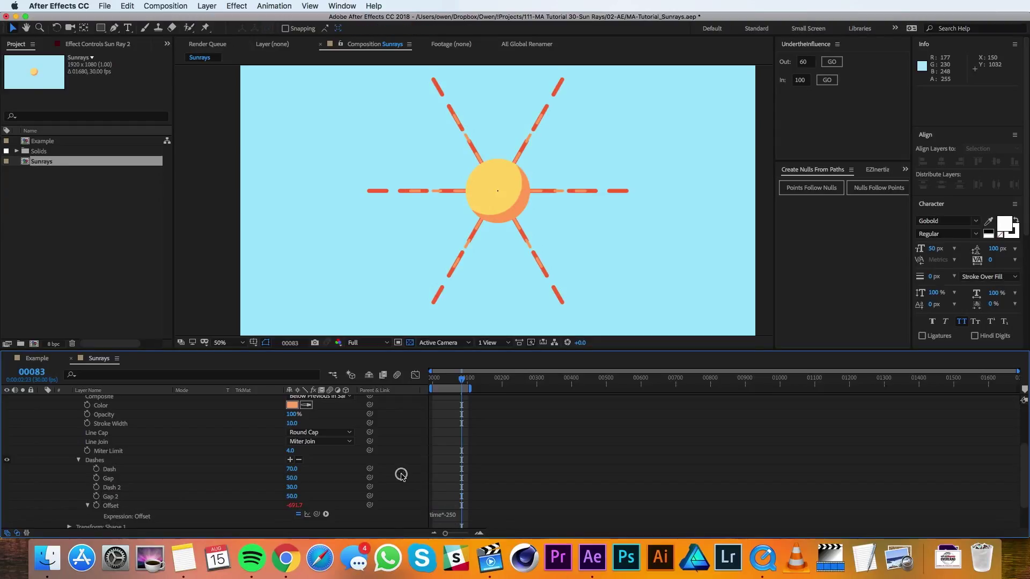
scroll(179, 459, "up", 10)
left_click(42, 418)
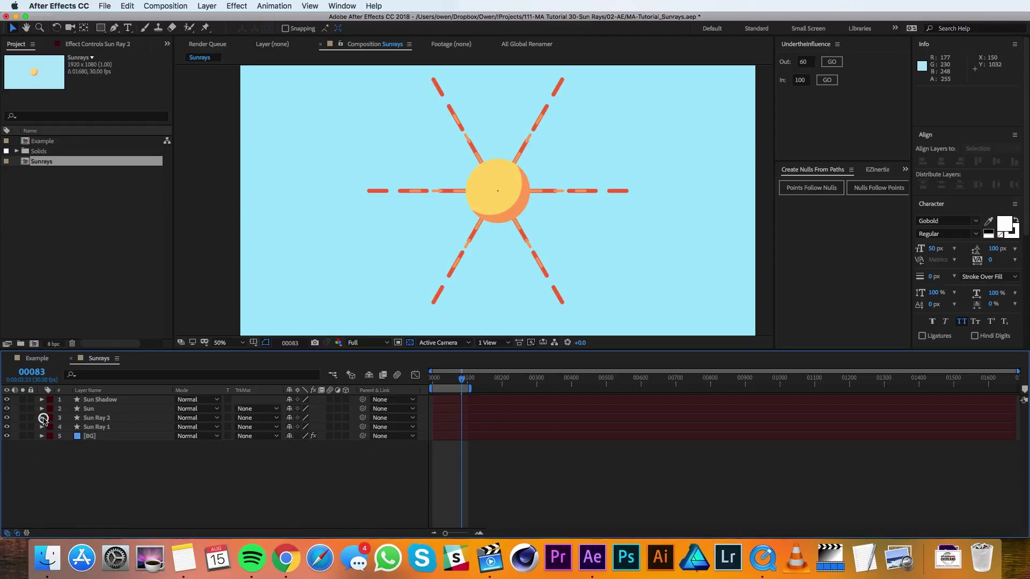
- Set Sun Ray 2's Rotation to 30° and preview the animation
left_click(97, 420)
key("r")
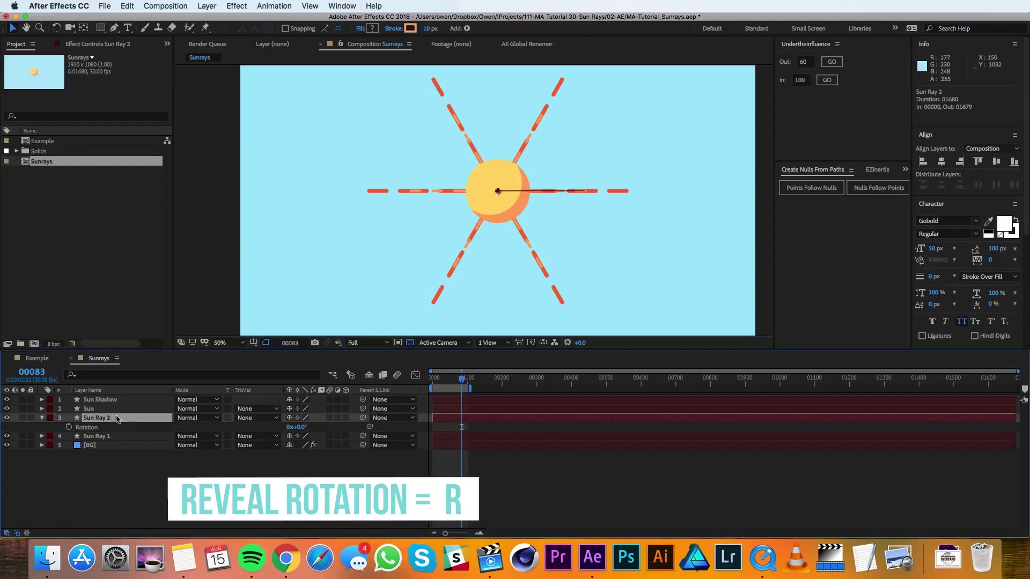
left_click(302, 428)
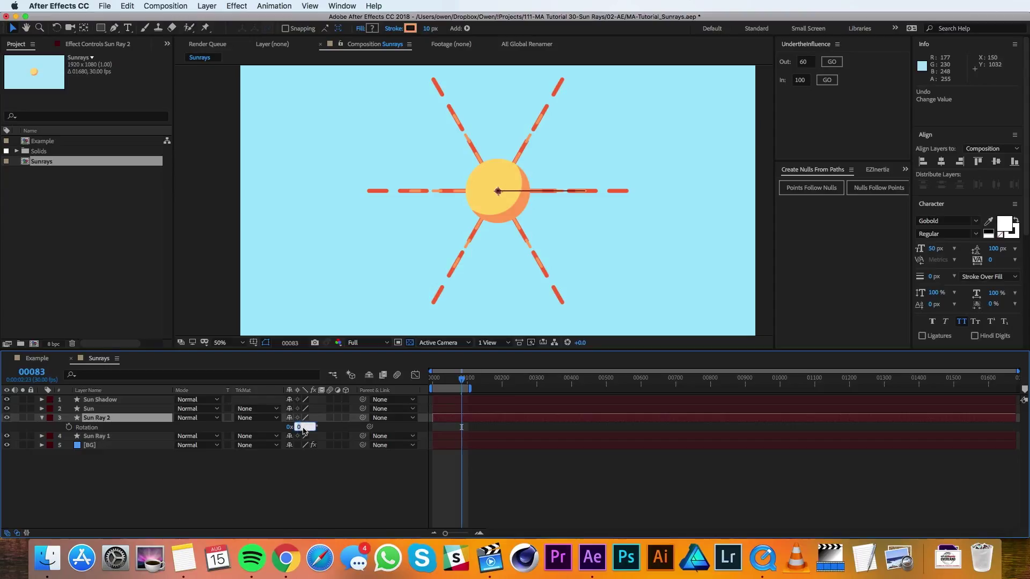
key("Return")
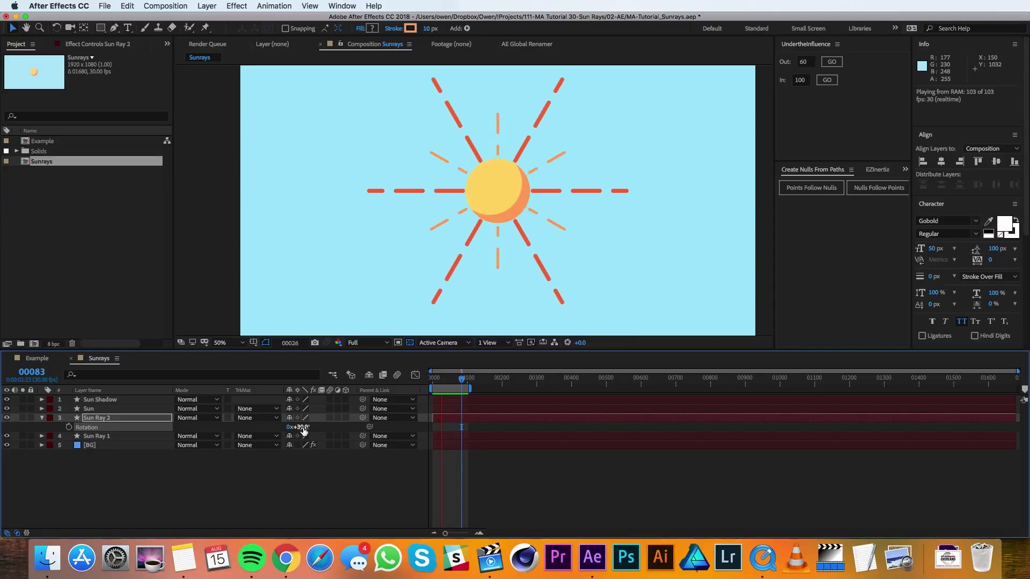
key("space")
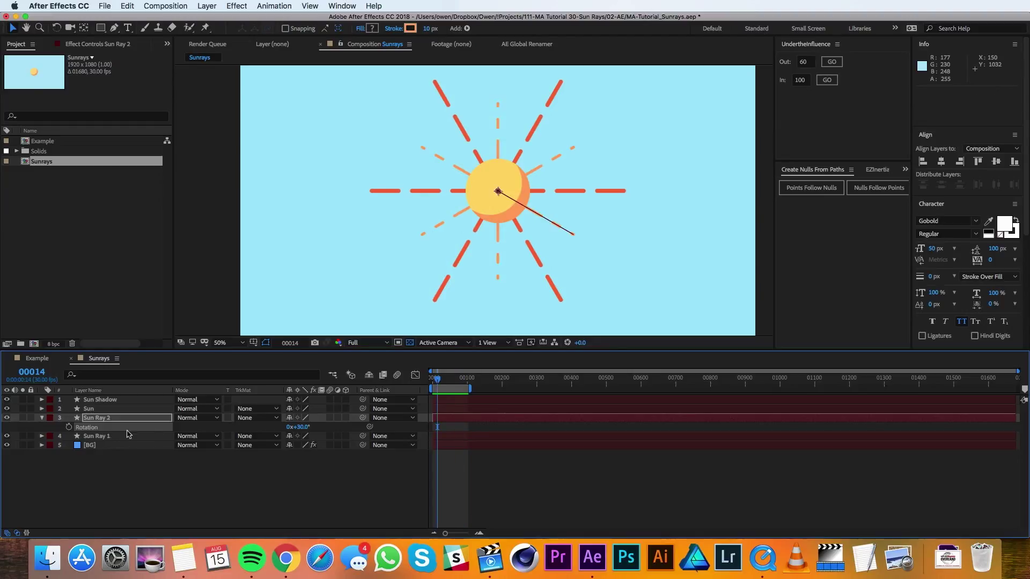
- Parent Sun Ray 1 and 2 to Sun, then give Sun a time*10 rotation expression and preview
left_click(104, 436, "shift")
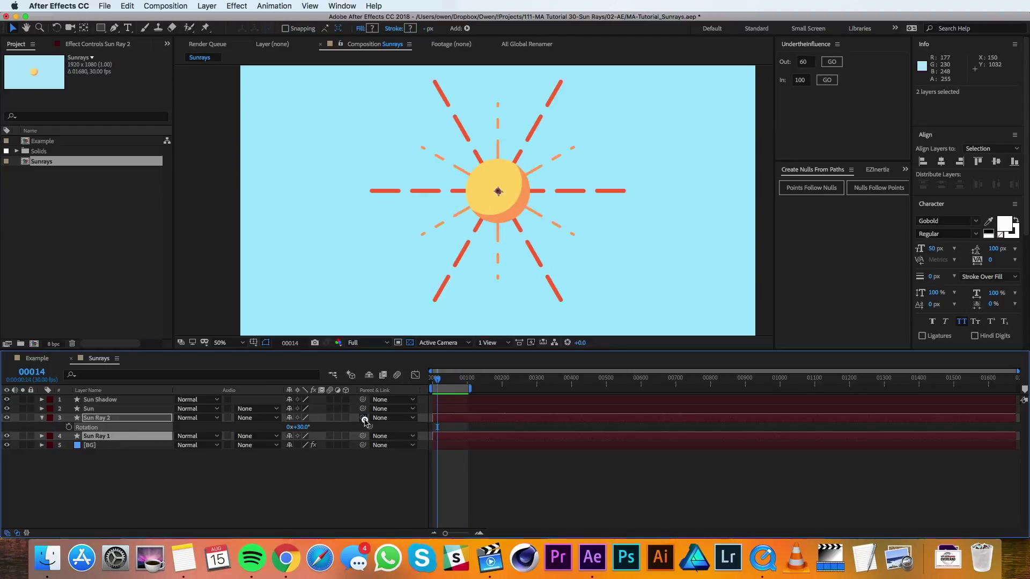
left_click_drag(364, 419, 332, 409)
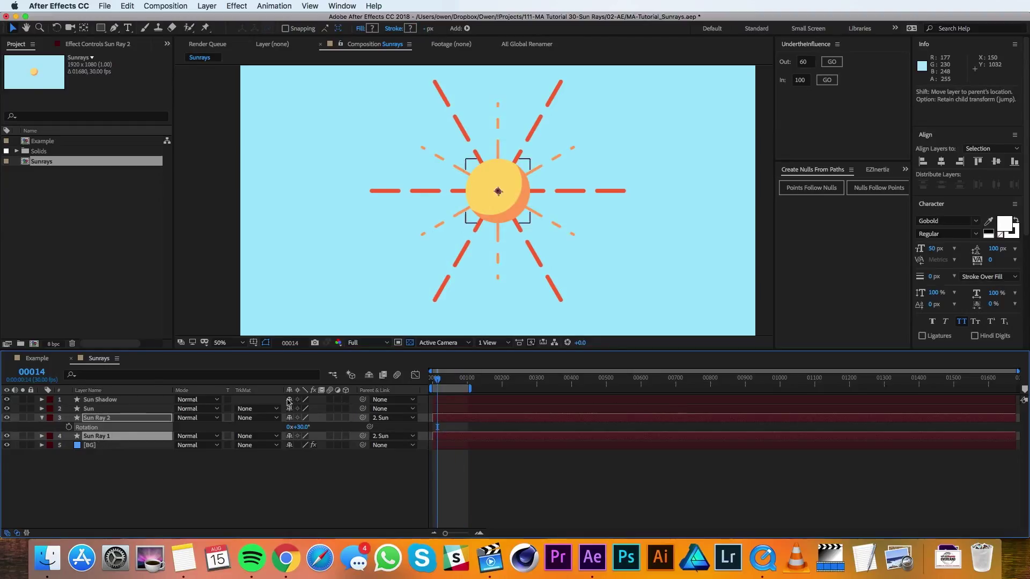
left_click(90, 409)
key("r")
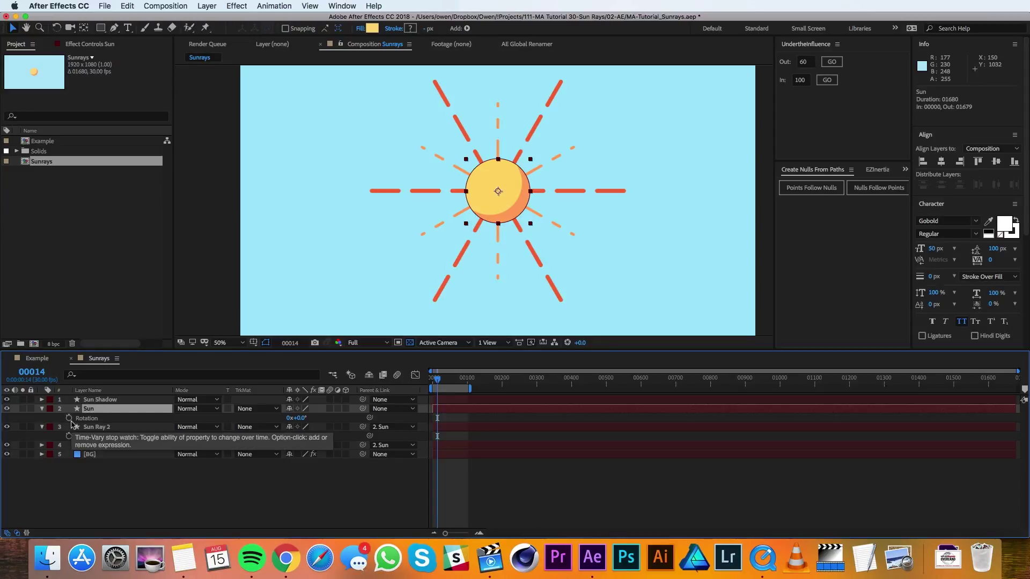
left_click(69, 419, "alt")
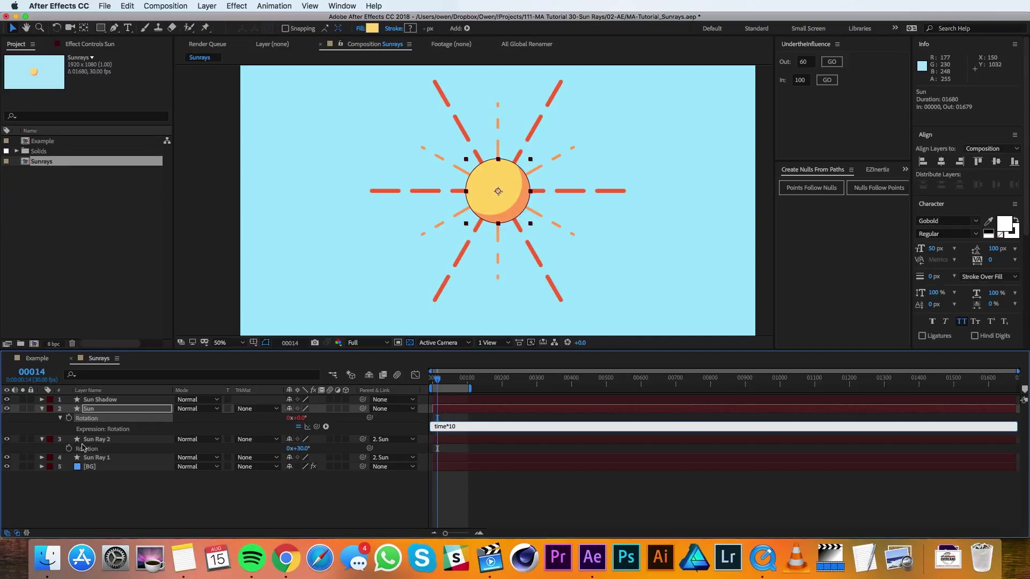
left_click(113, 496)
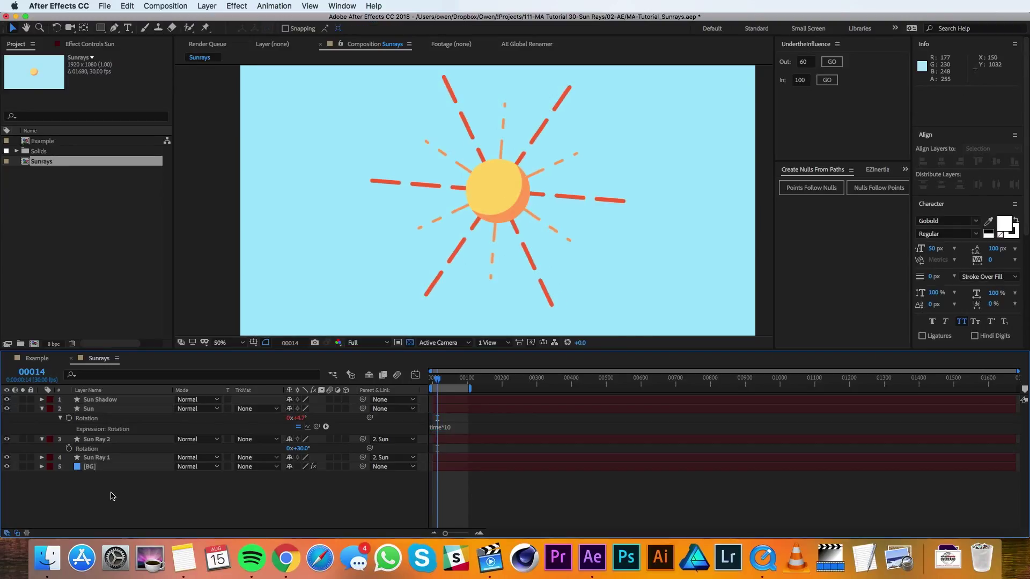
key("space")
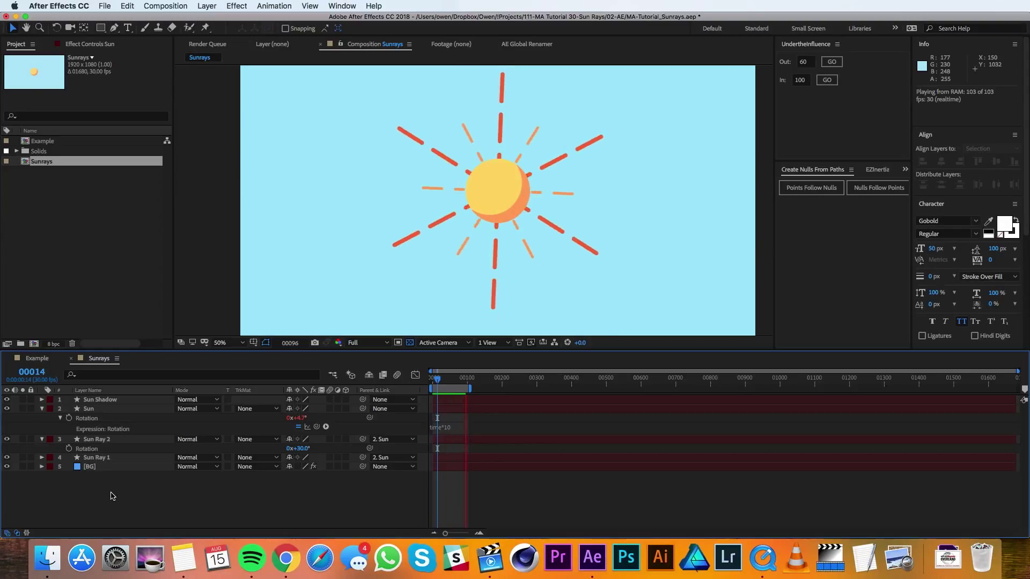